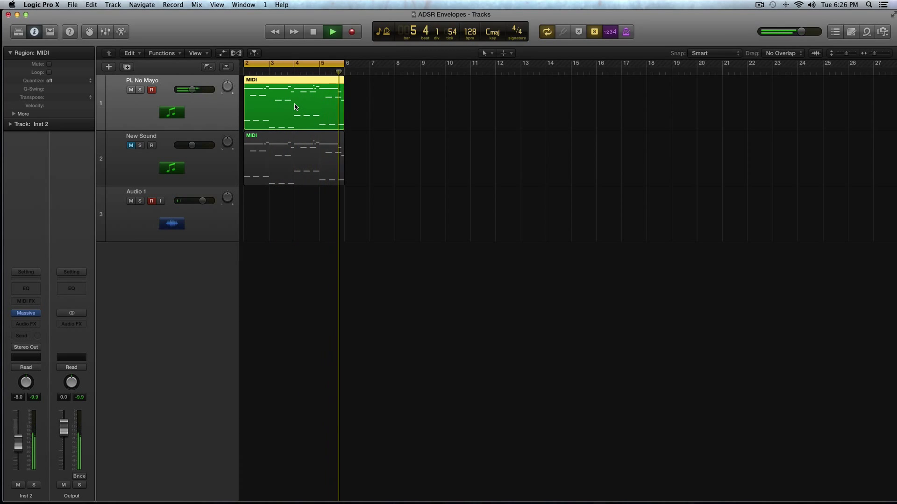
# Unmute and select the New Sound track in place of PL No Mayo, and play it back.
pyautogui.press('space')
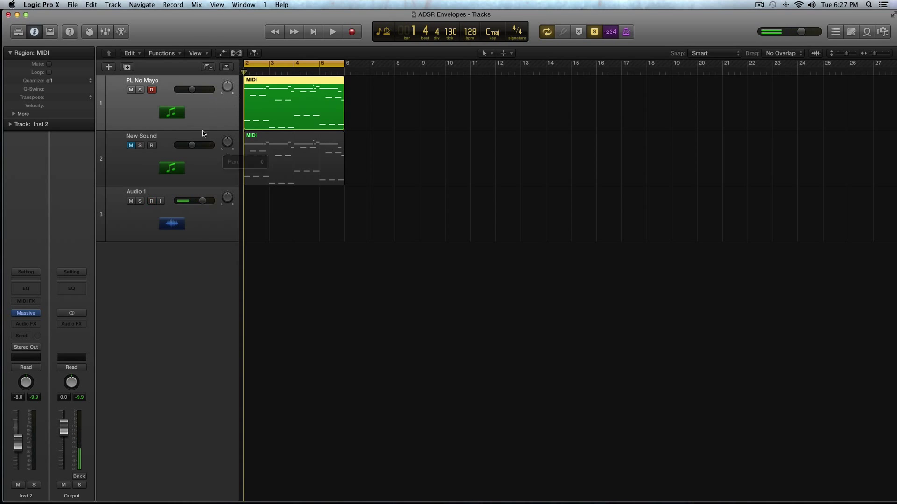
pyautogui.click(217, 166)
pyautogui.click(132, 145)
pyautogui.click(191, 114)
pyautogui.click(215, 151)
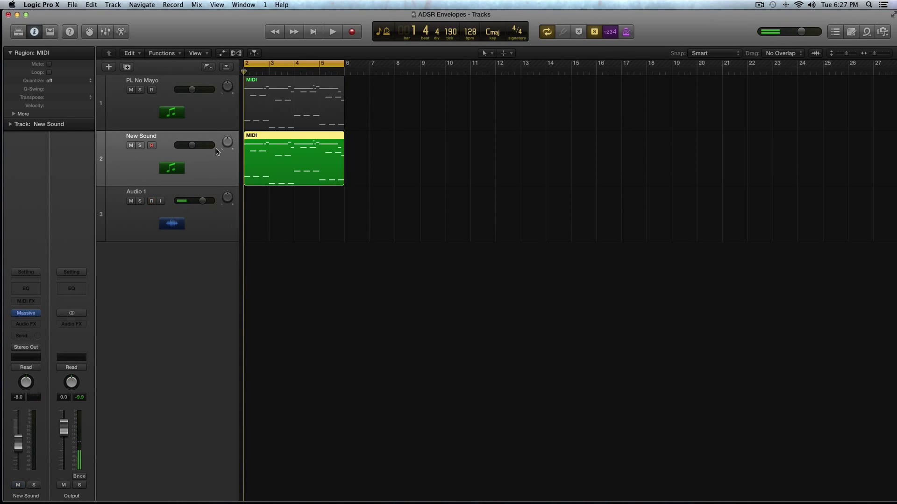
pyautogui.press('space')
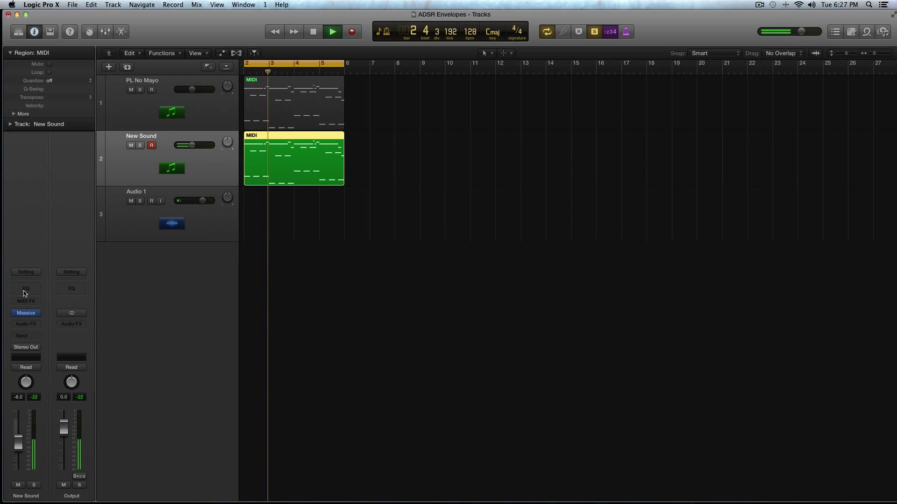
# Open Massive on the New Sound track, setting OSC1 to the Drive II wavetable and an enabled OSC2 to Square-Saw I.
pyautogui.click(31, 314)
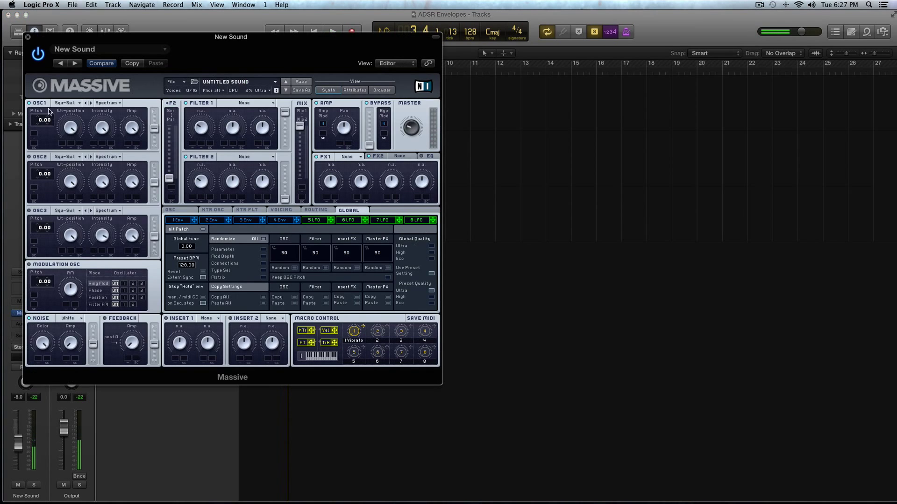
pyautogui.click(58, 103)
pyautogui.click(149, 161)
pyautogui.click(56, 158)
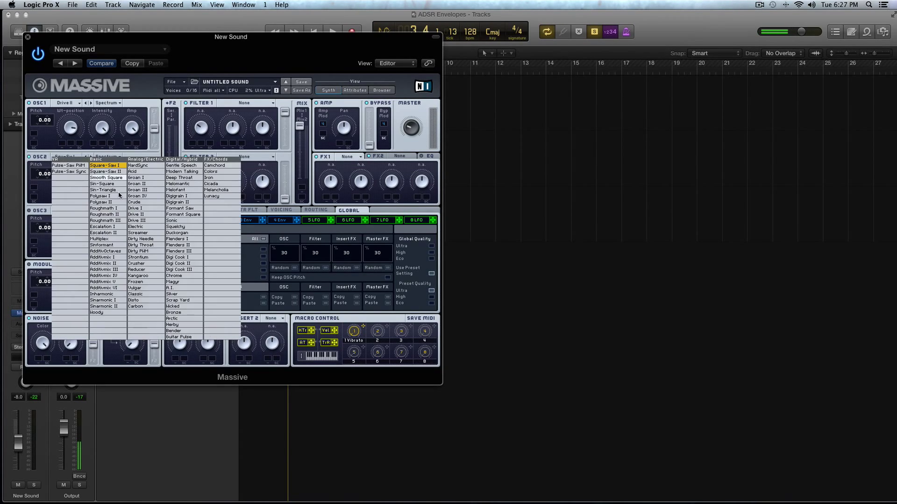
pyautogui.click(106, 168)
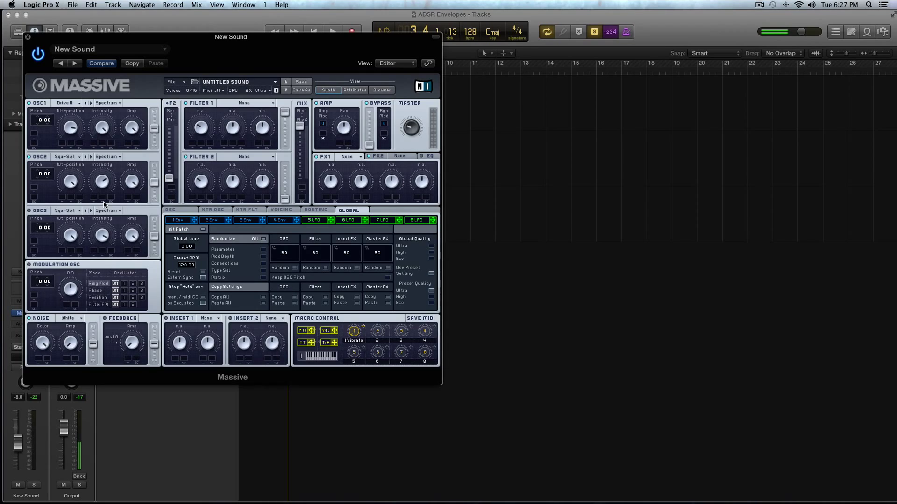
# Lower OSC2's Amp to about halfway and raise the Noise Amp slightly while auditioning the sound.
pyautogui.press('space')
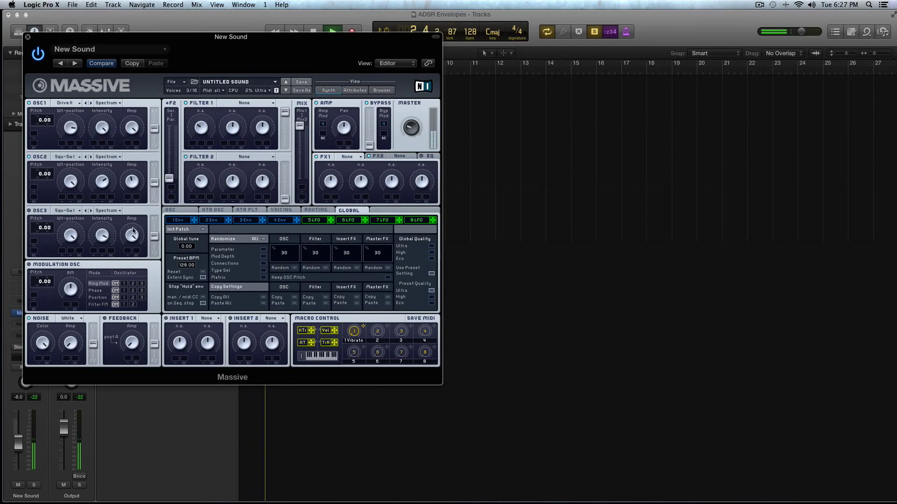
pyautogui.press('space')
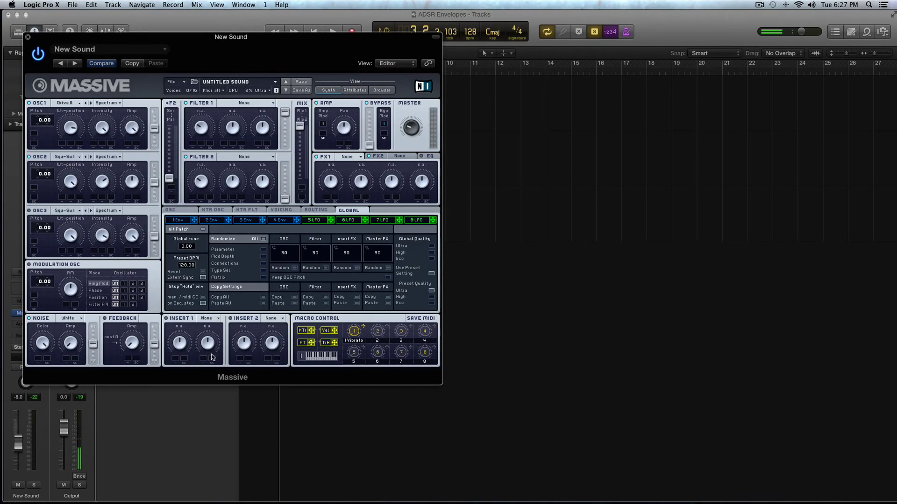
pyautogui.moveTo(64, 348); pyautogui.dragTo(66, 336)
pyautogui.press('space')
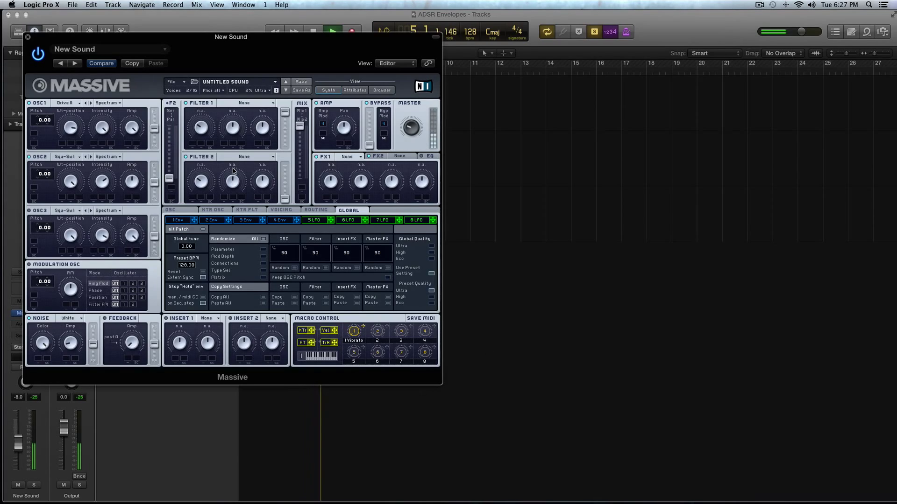
pyautogui.press('space')
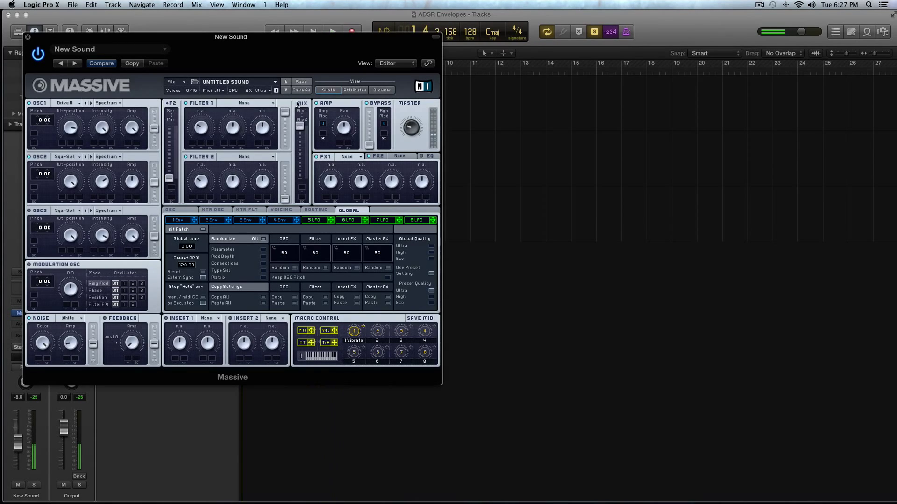
# Set Filter 1 to Lowpass 4 with its Resonance turned all the way down, and audition the filtered sound.
pyautogui.click(247, 103)
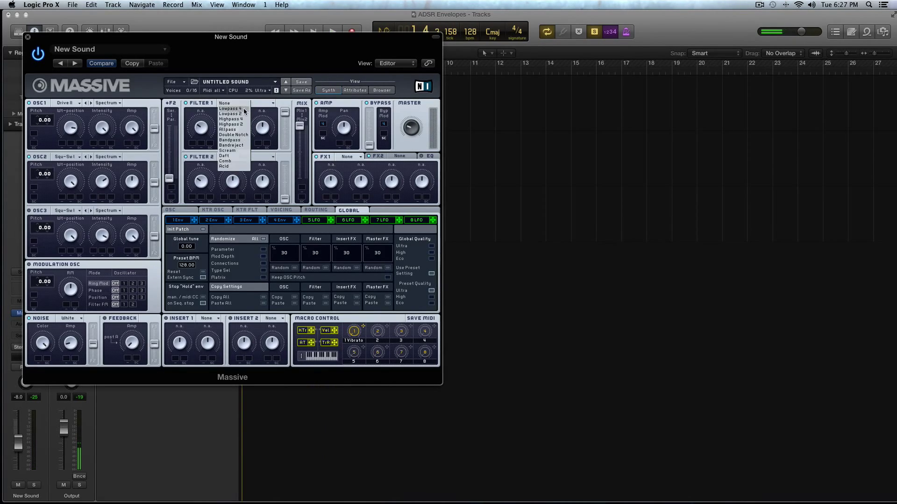
pyautogui.click(245, 109)
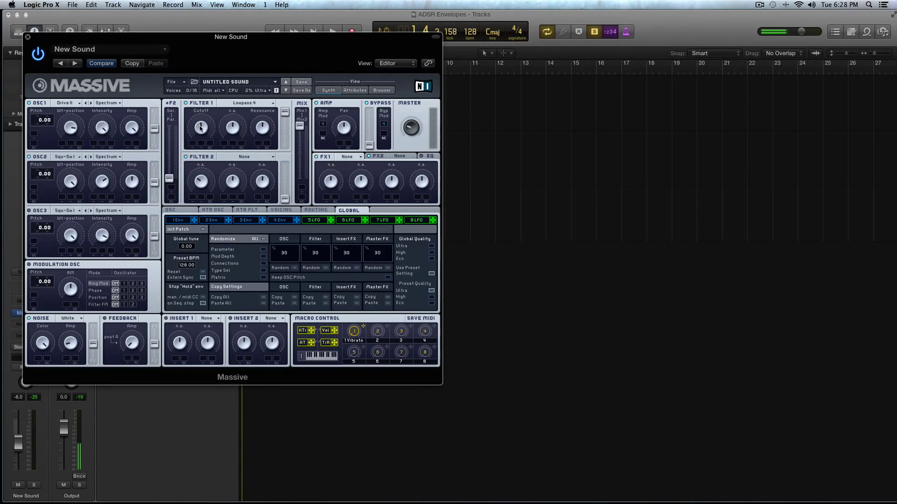
pyautogui.press('space')
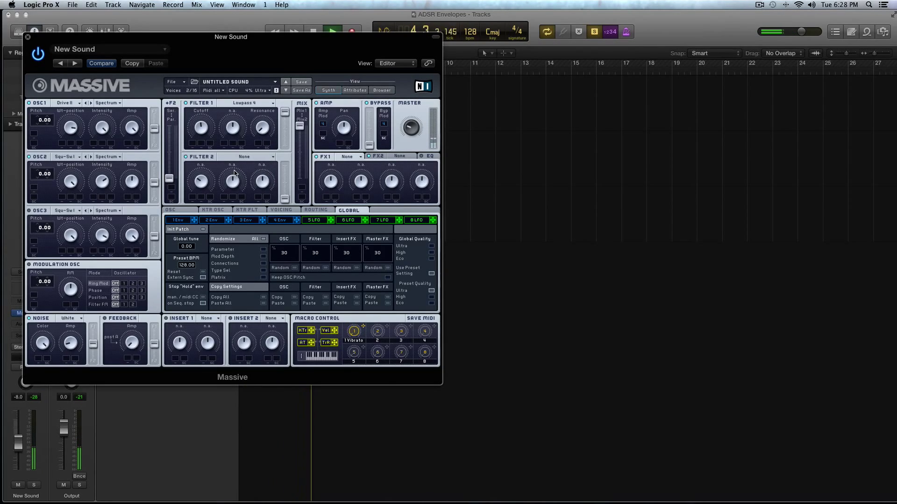
pyautogui.press('space')
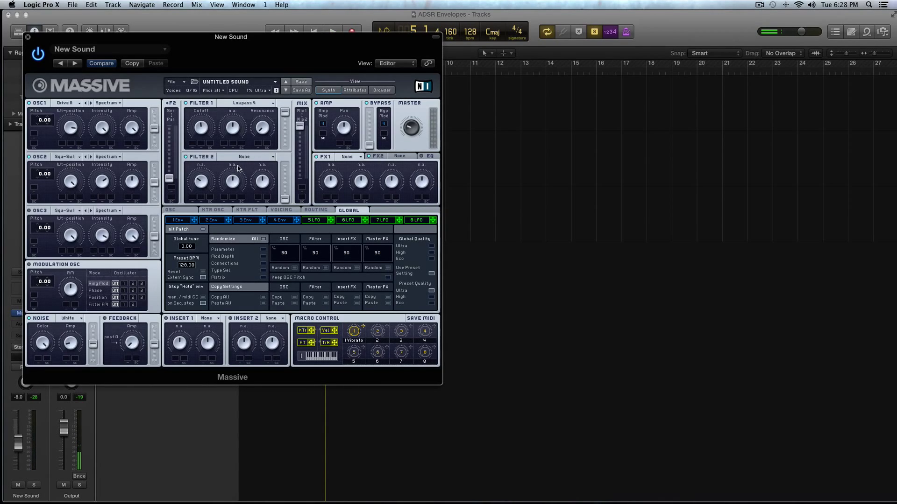
# Shape envelope 1 with minimum attack, a zero decay level and a very short decay, fine-tuning the decay during playback.
pyautogui.click(182, 221)
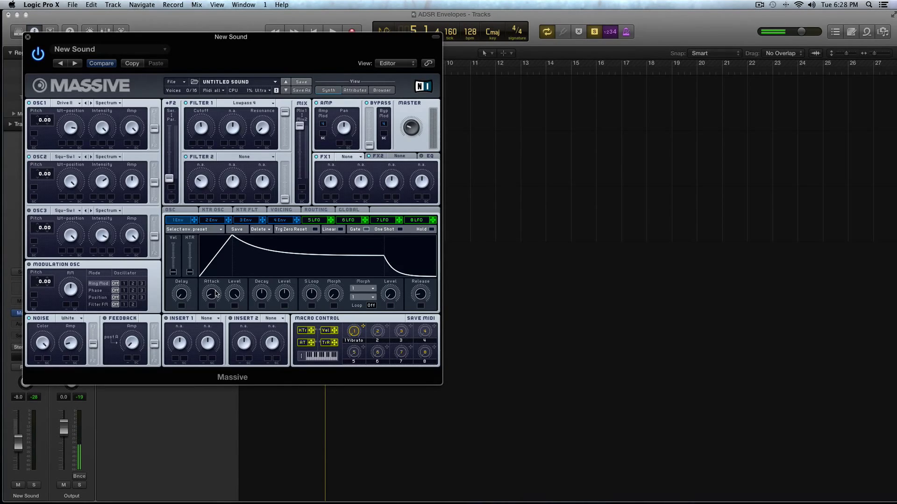
pyautogui.moveTo(214, 295); pyautogui.dragTo(218, 313)
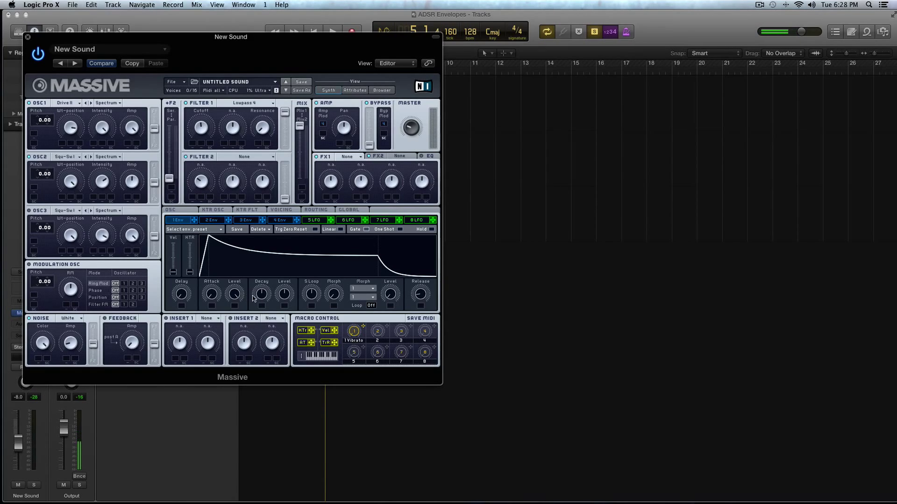
pyautogui.moveTo(262, 296); pyautogui.dragTo(262, 347)
pyautogui.moveTo(277, 315); pyautogui.dragTo(283, 359)
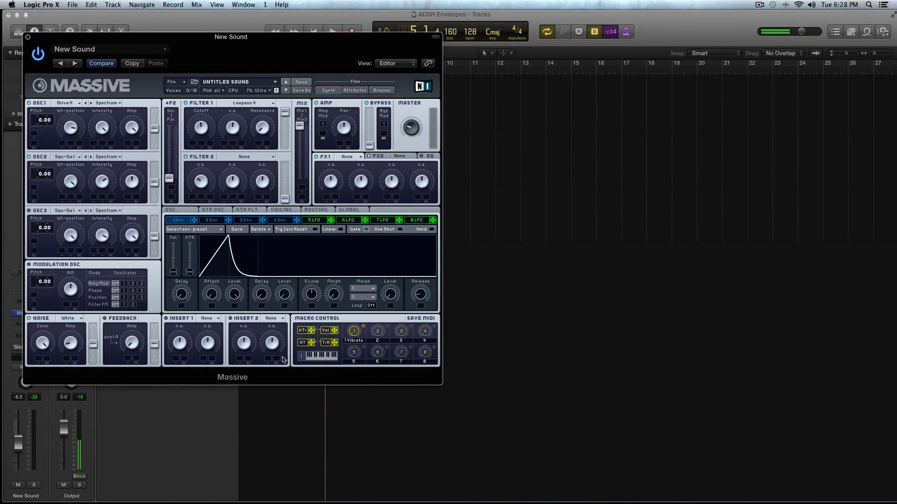
pyautogui.press('space')
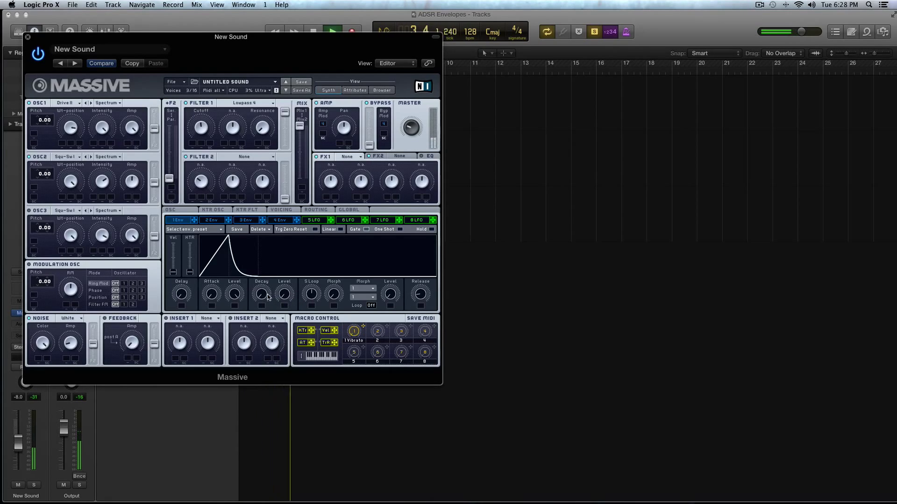
pyautogui.moveTo(267, 299); pyautogui.dragTo(268, 292)
pyautogui.press('space')
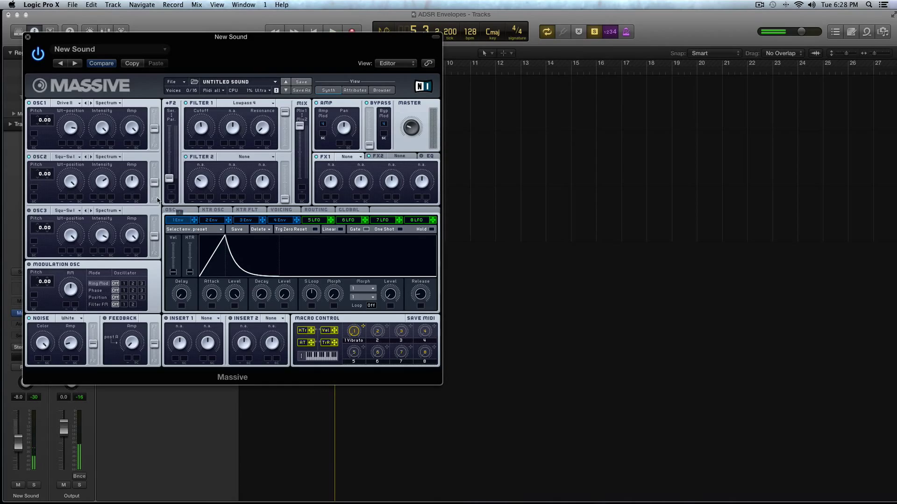
# Modulate the pitch of OSC1 and OSC2 with envelope 1 by 64.00 each, and lengthen its decay slightly during playback.
pyautogui.moveTo(40, 139); pyautogui.dragTo(34, 135)
pyautogui.moveTo(194, 219); pyautogui.dragTo(39, 179)
pyautogui.press('space')
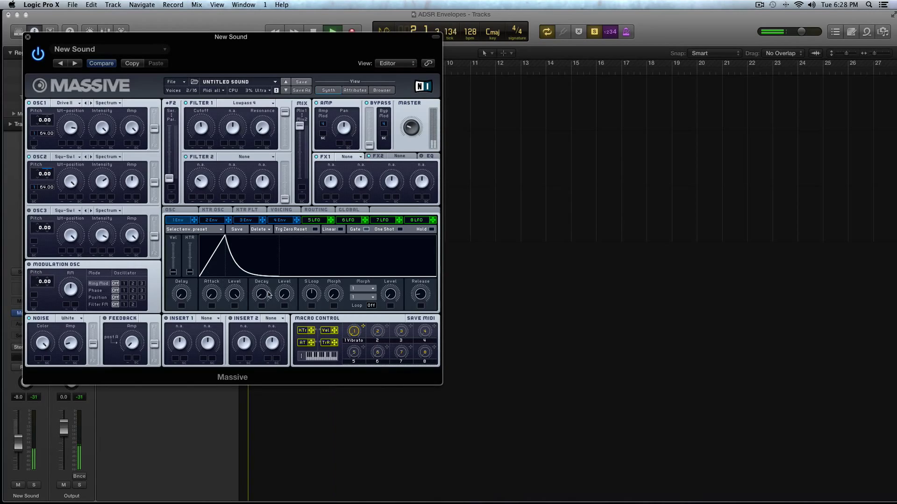
pyautogui.moveTo(264, 296); pyautogui.dragTo(265, 293)
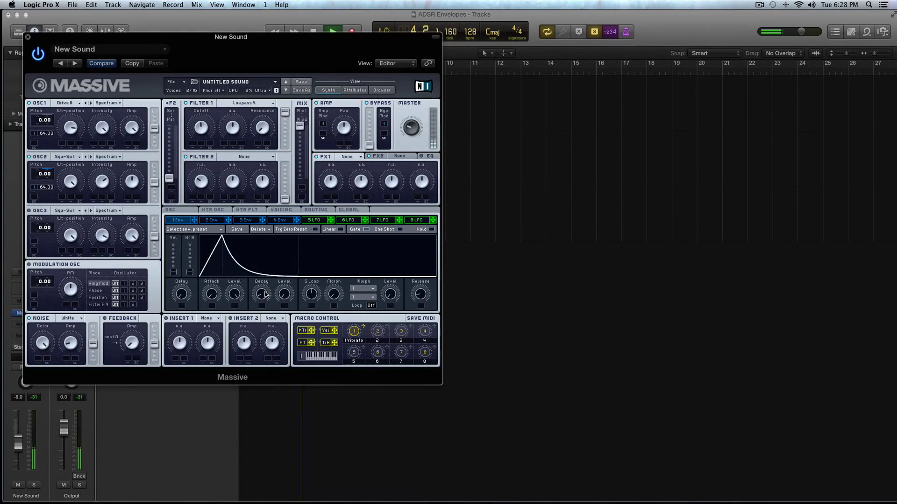
pyautogui.press('space')
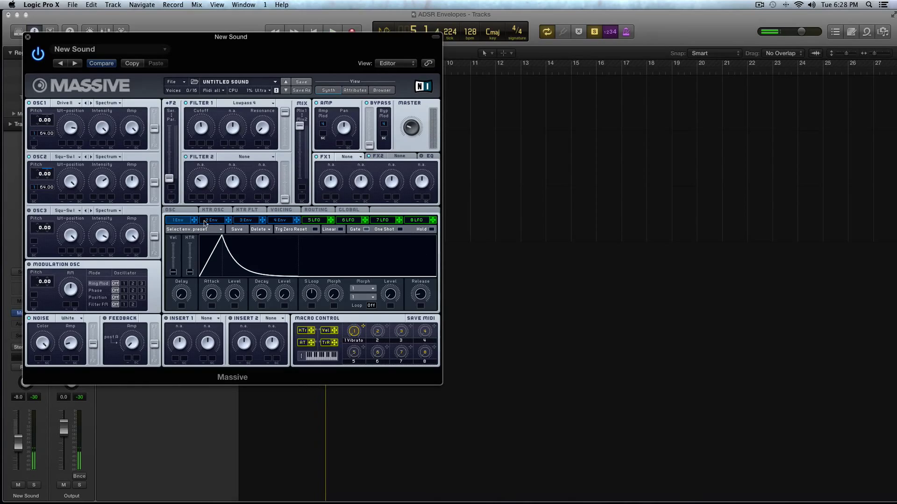
# Shape envelope 2 with a linear decay, minimum attack and a reduced decay level.
pyautogui.click(205, 222)
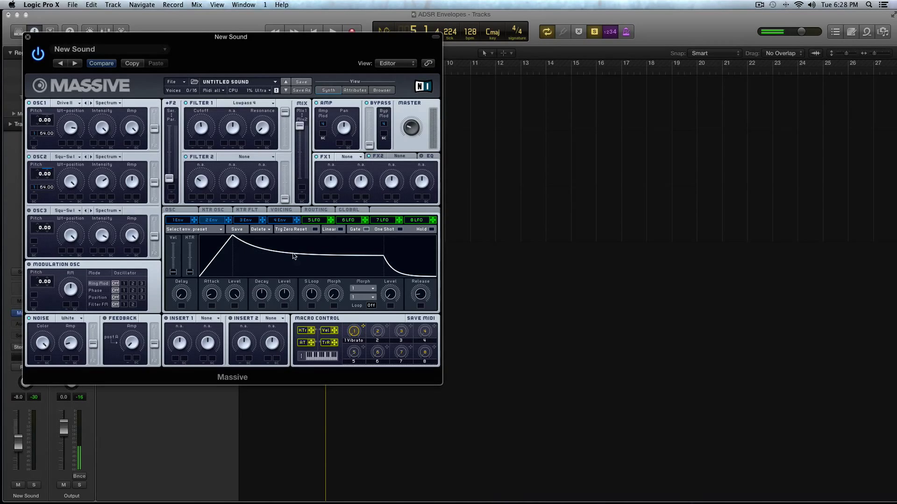
pyautogui.click(330, 230)
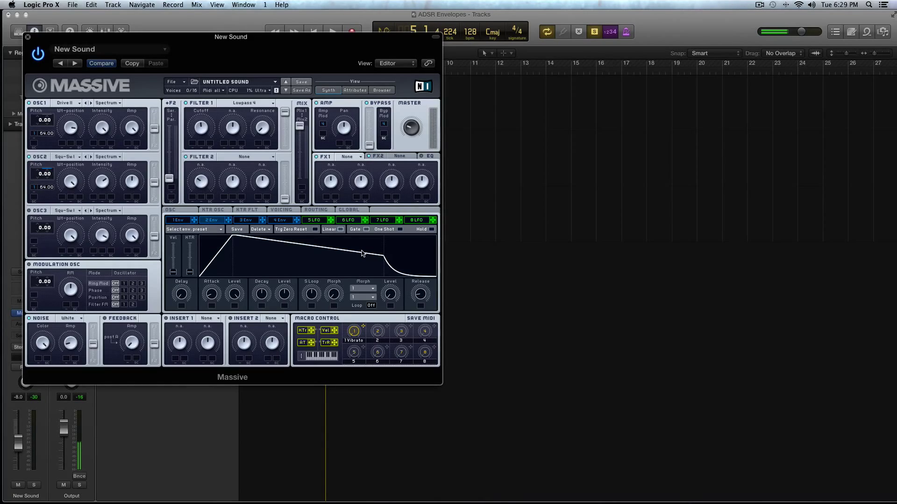
pyautogui.moveTo(217, 297); pyautogui.dragTo(213, 310)
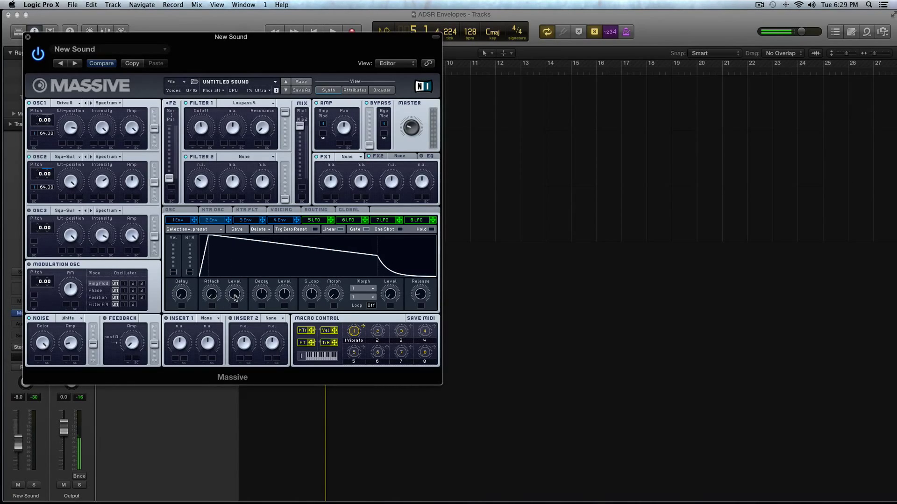
pyautogui.moveTo(264, 296); pyautogui.dragTo(285, 313)
pyautogui.moveTo(424, 304); pyautogui.dragTo(424, 303)
# Assign envelope 2 to modulate Filter 1's Cutoff upward and audition the result.
pyautogui.press('space')
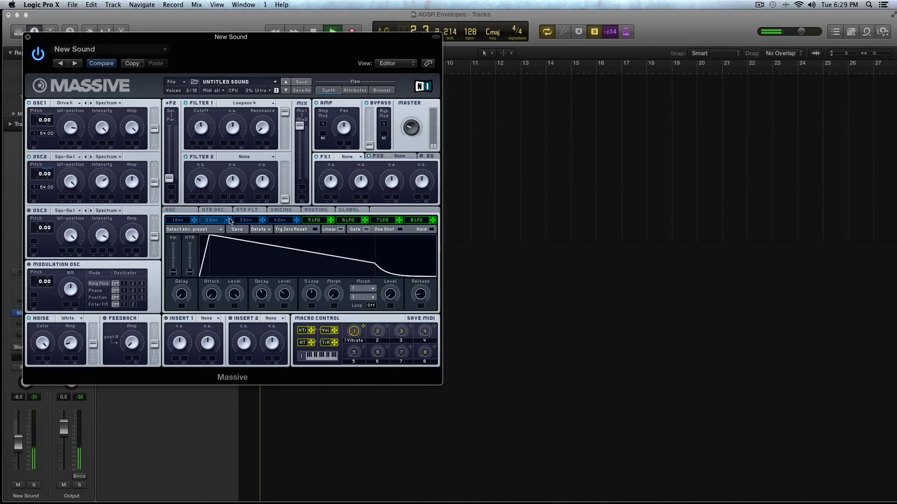
pyautogui.moveTo(230, 221); pyautogui.dragTo(192, 137)
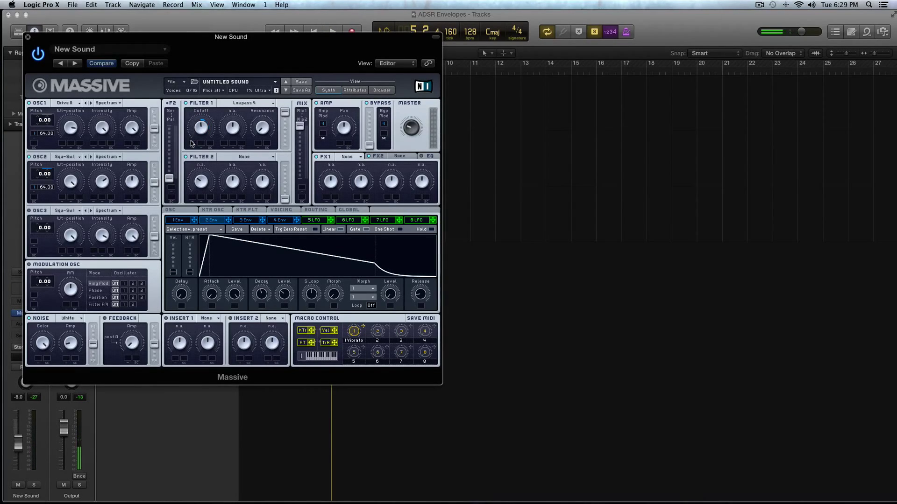
pyautogui.press('space')
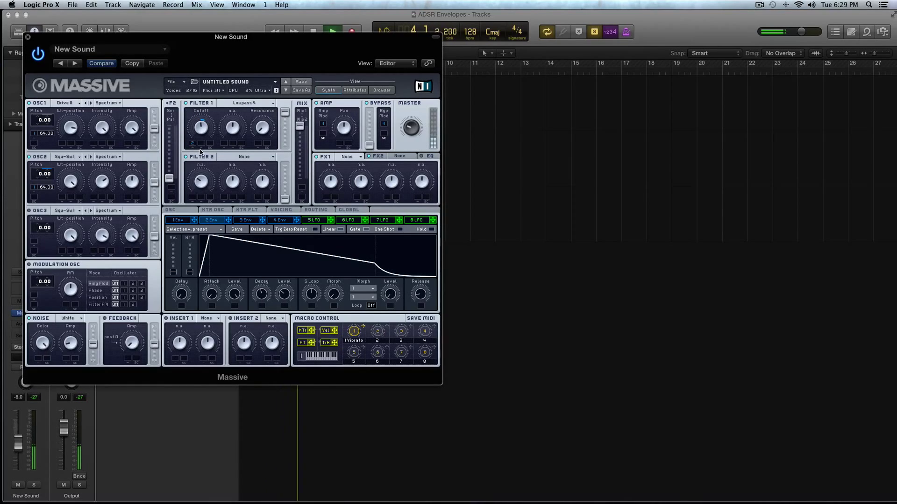
pyautogui.press('space')
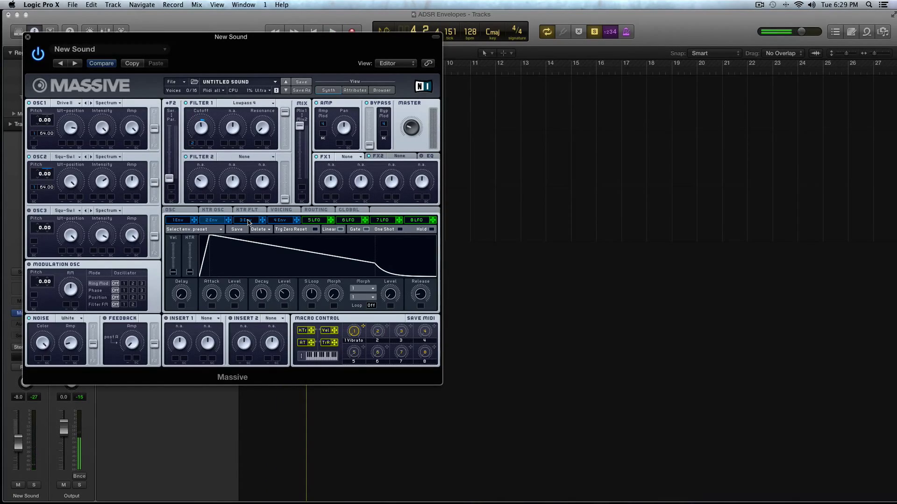
# Shape envelope 4 with a short attack, slightly reduced attack level, shorter decay, low decay level and slightly longer release, and audition it.
pyautogui.click(247, 221)
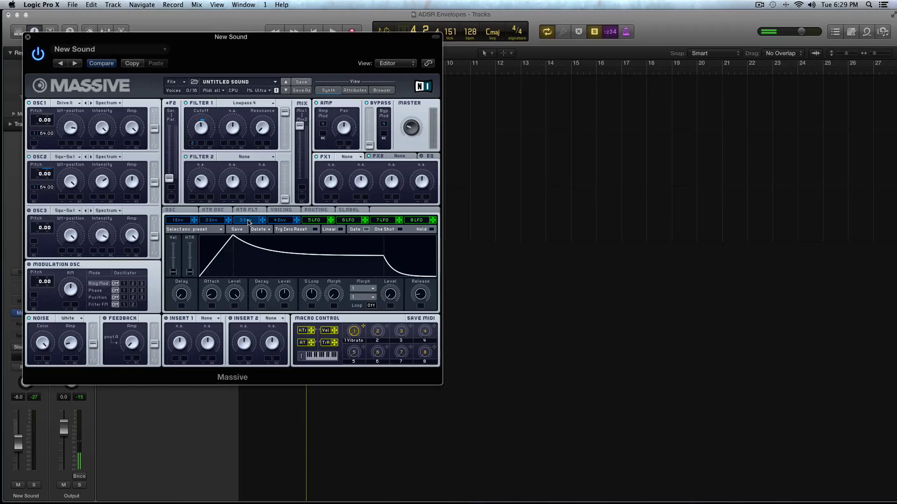
pyautogui.click(281, 220)
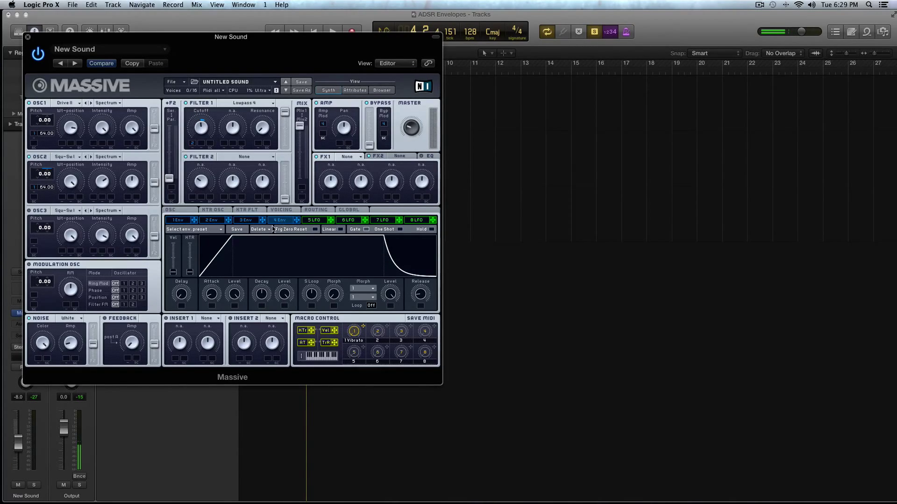
pyautogui.moveTo(222, 247); pyautogui.dragTo(216, 322)
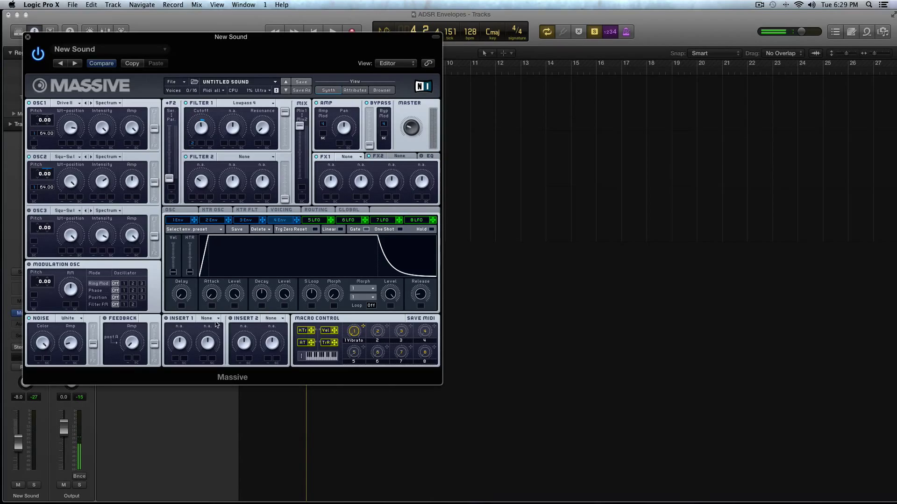
pyautogui.moveTo(234, 300); pyautogui.dragTo(277, 349)
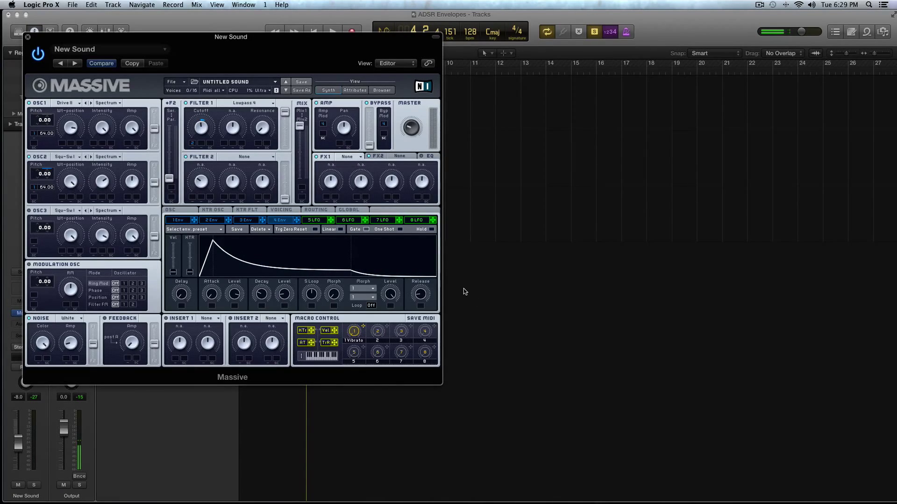
pyautogui.moveTo(419, 294); pyautogui.dragTo(419, 293)
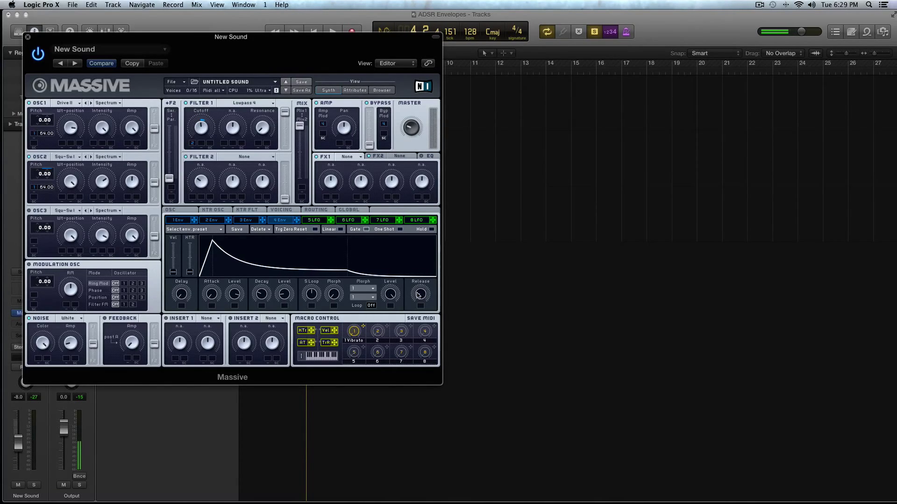
pyautogui.press('space')
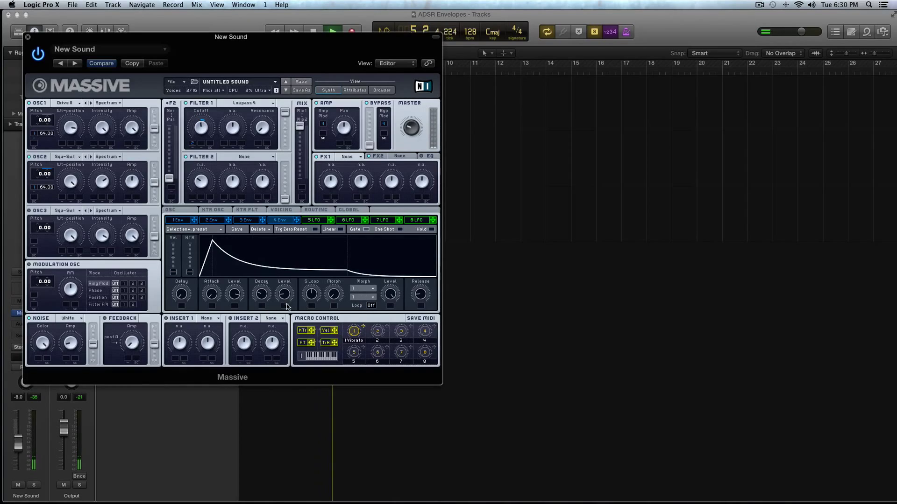
# Fine-tune envelope 4 during playback by slightly raising its decay level and lengthening its decay, and stop playback.
pyautogui.moveTo(283, 297); pyautogui.dragTo(282, 293)
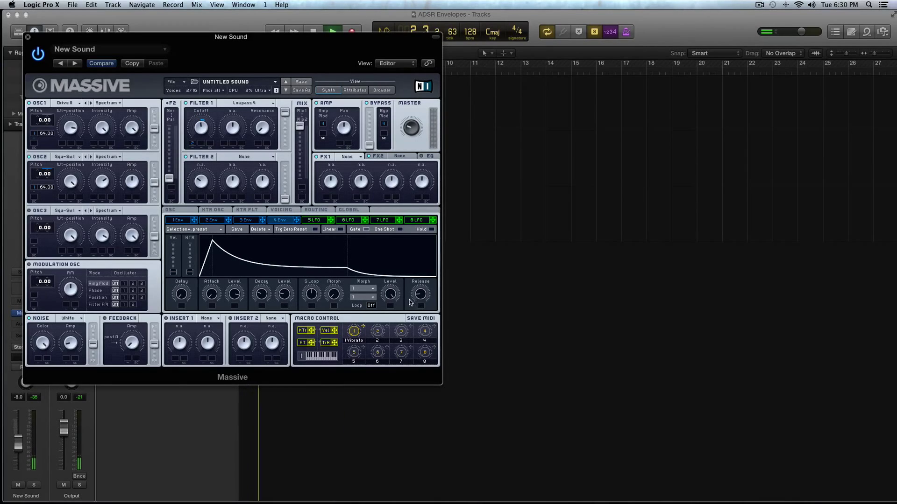
pyautogui.moveTo(418, 301); pyautogui.dragTo(419, 300)
pyautogui.moveTo(262, 295); pyautogui.dragTo(262, 290)
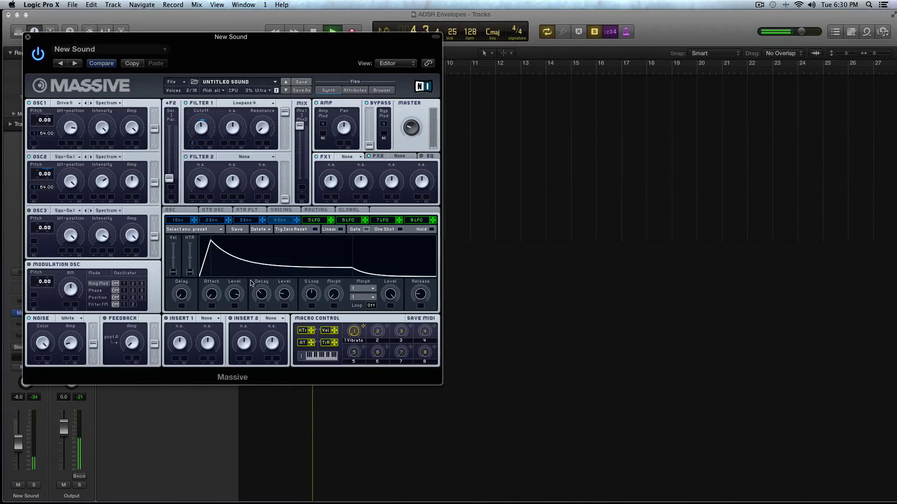
pyautogui.press('space')
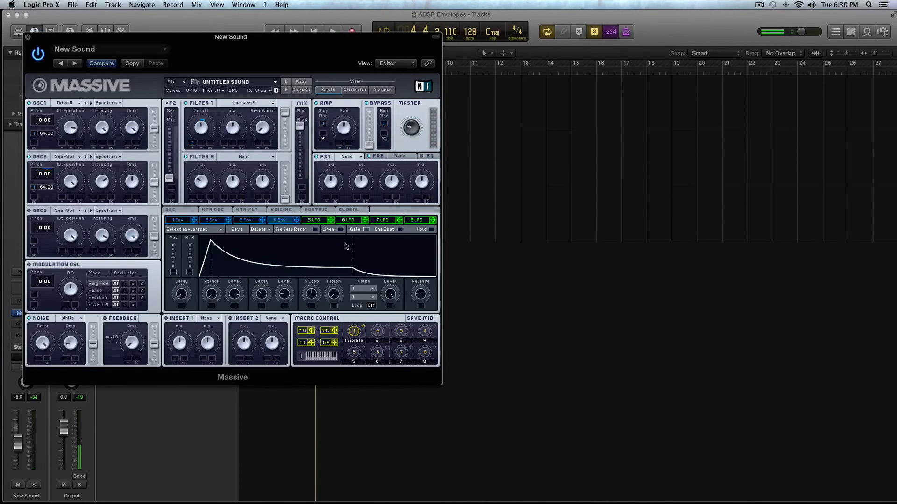
# Load Reverb into the FX1 slot and Delay Synced into the FX2 slot.
pyautogui.click(347, 157)
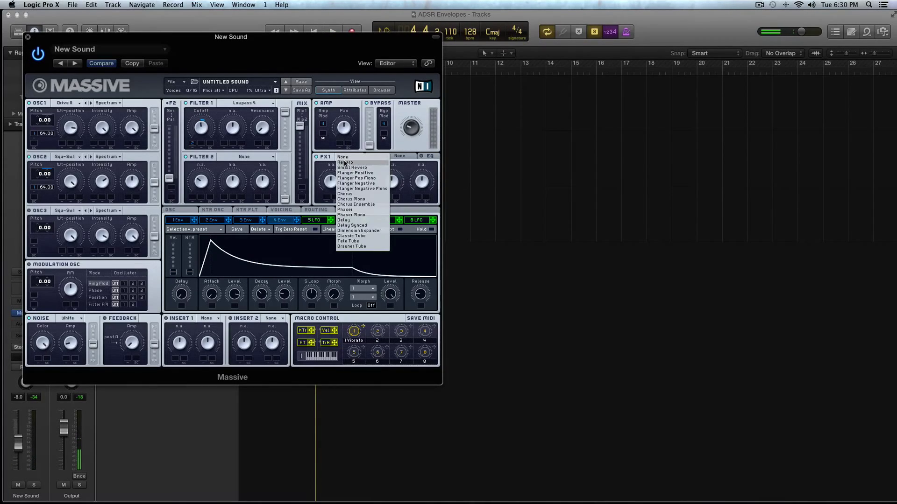
pyautogui.click(345, 162)
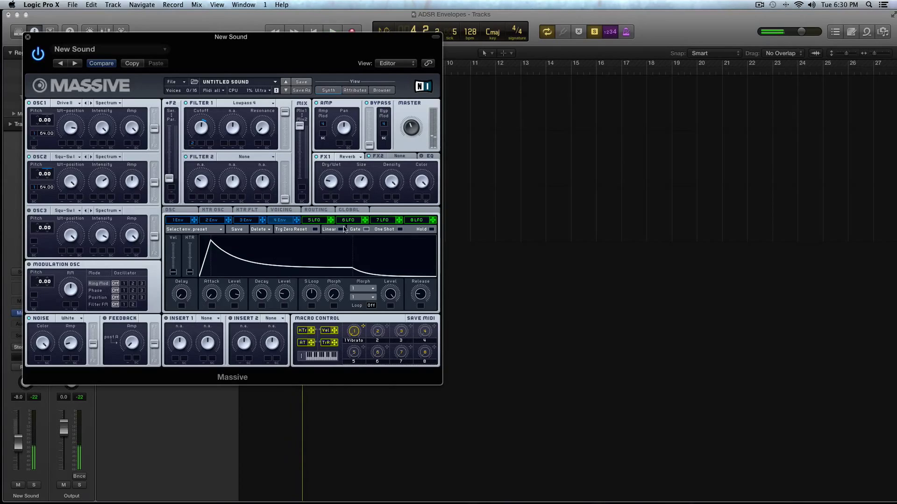
pyautogui.click(405, 158)
pyautogui.click(401, 158)
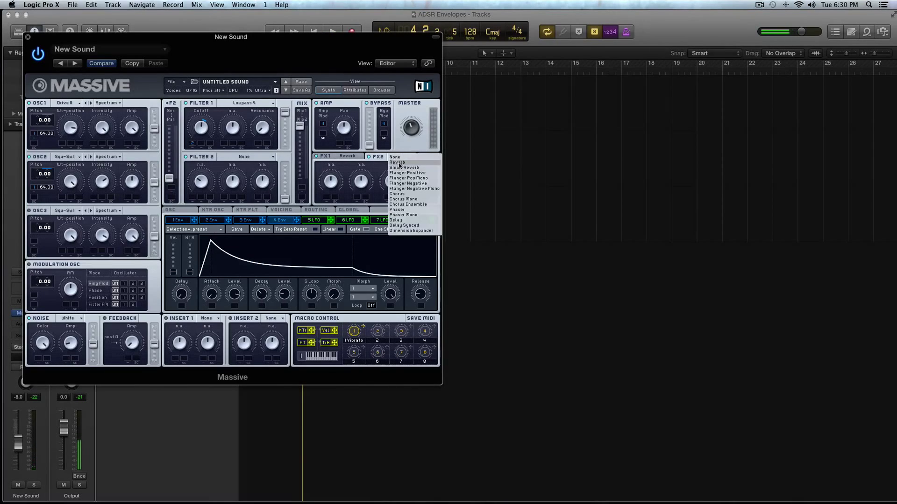
pyautogui.click(413, 226)
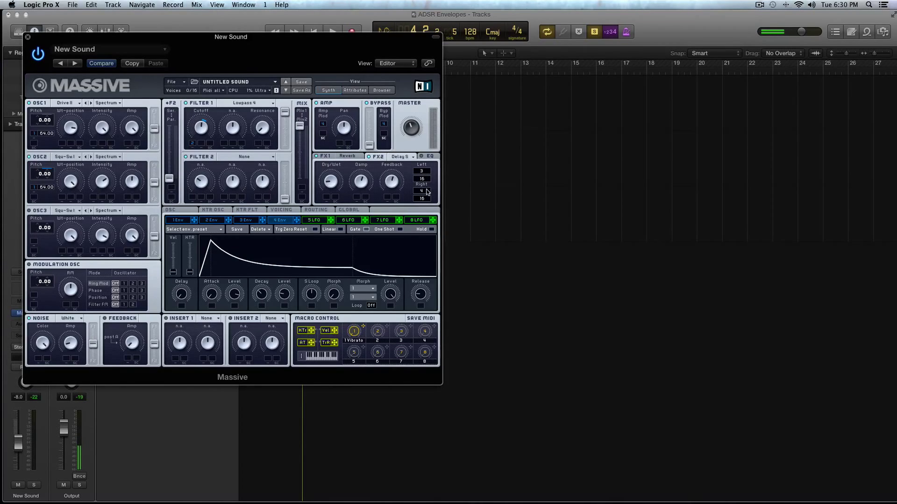
# Turn on the EQ and boost its High Shelf while auditioning the sound.
pyautogui.press('space')
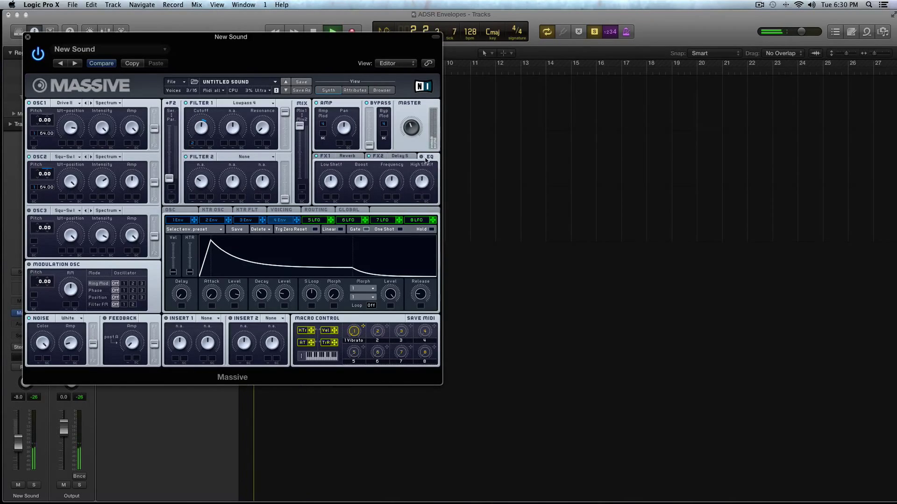
pyautogui.click(421, 157)
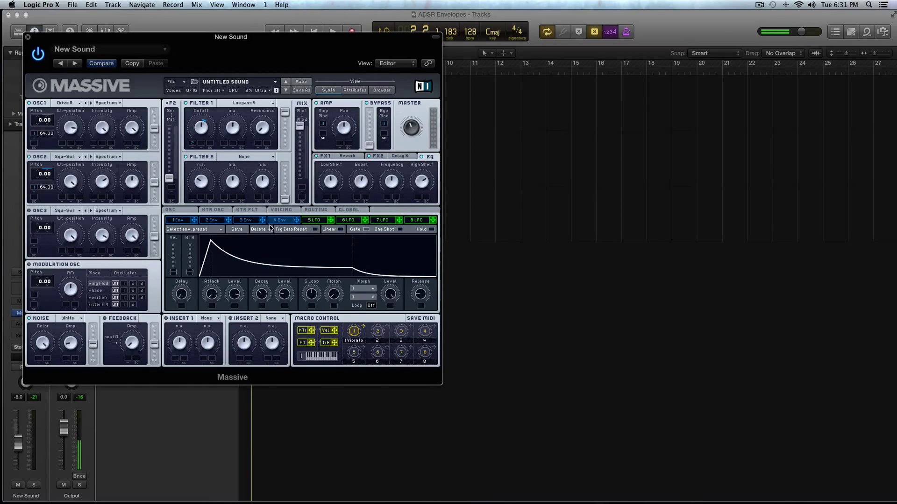
# Set the voicing to 5 unison voices with Pitch Cutoff spread on, audition it, and check envelope 1.
pyautogui.click(282, 211)
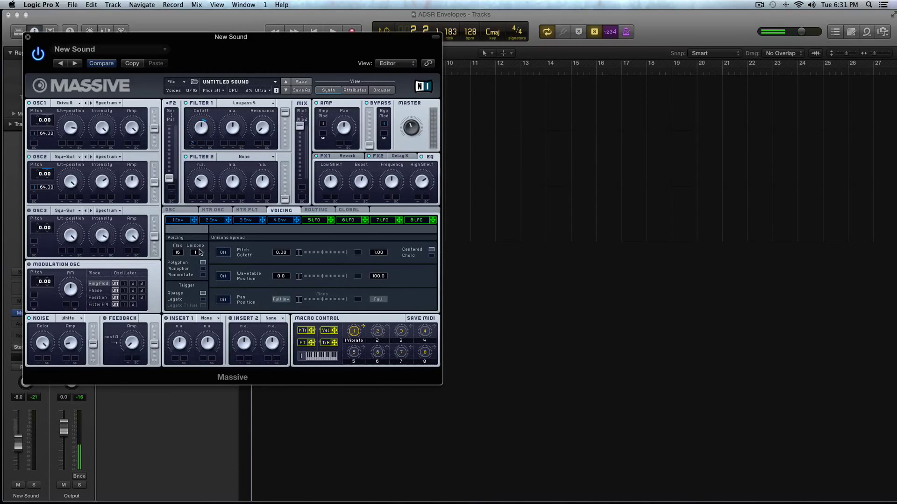
pyautogui.click(223, 252)
pyautogui.press('space')
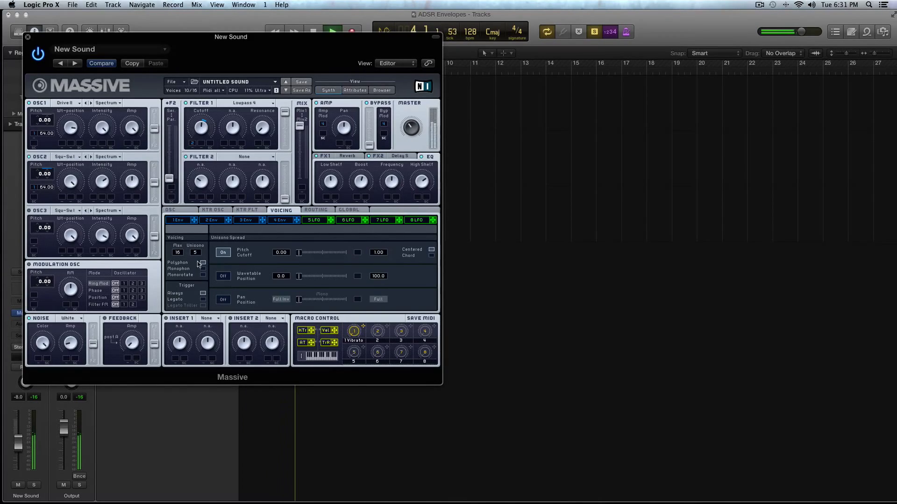
pyautogui.click(183, 222)
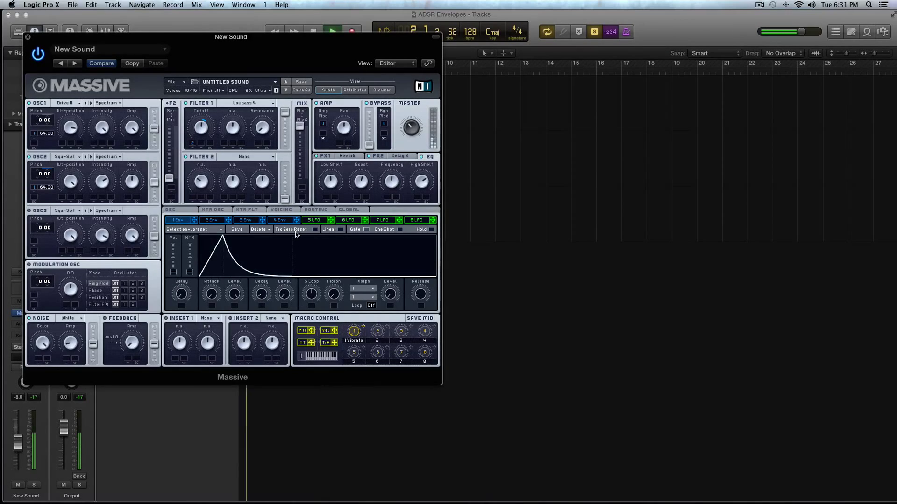
# Turn on the Pan Position unison spread, move its slider closer to Mono, and audition the result.
pyautogui.click(281, 211)
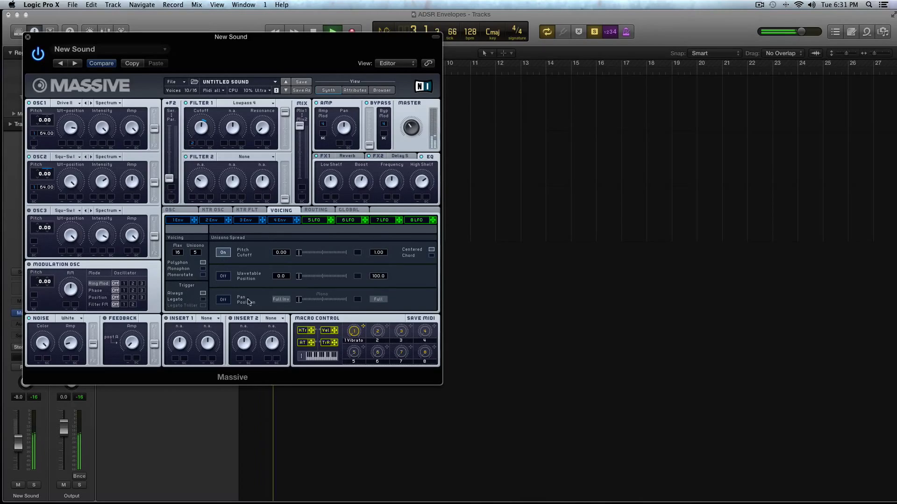
pyautogui.click(223, 299)
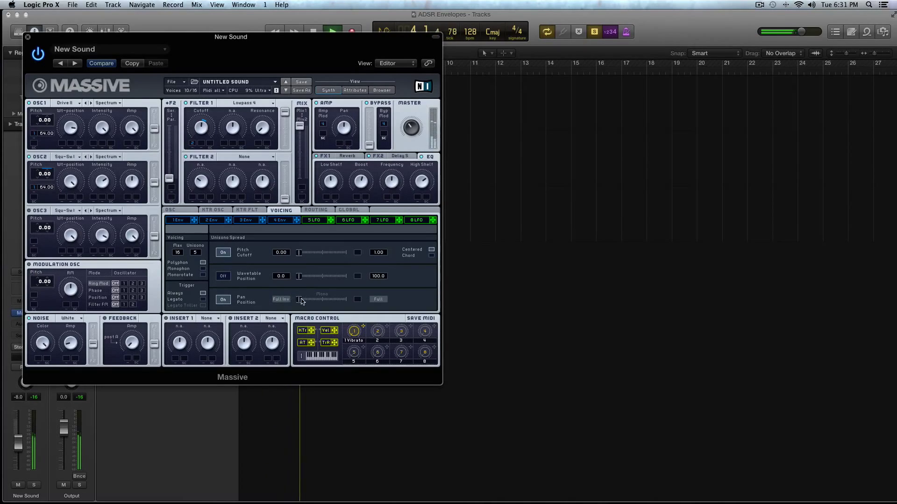
pyautogui.moveTo(298, 300); pyautogui.dragTo(316, 301)
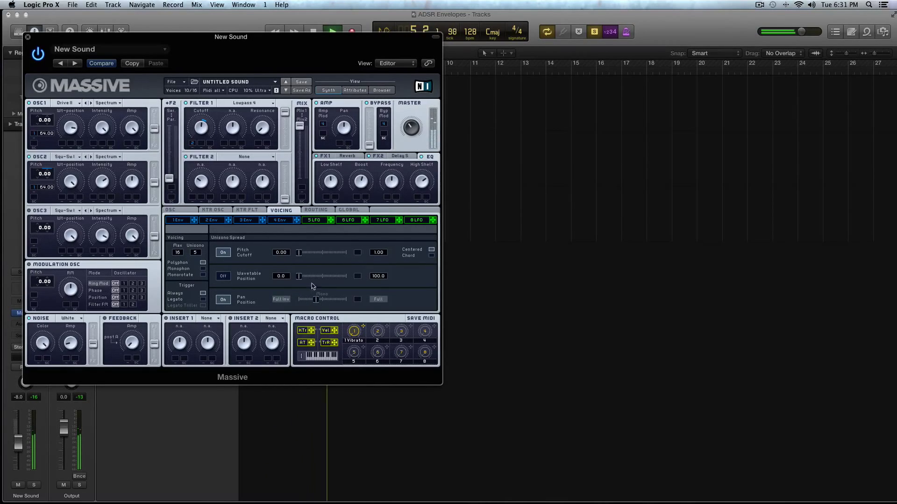
pyautogui.press('space')
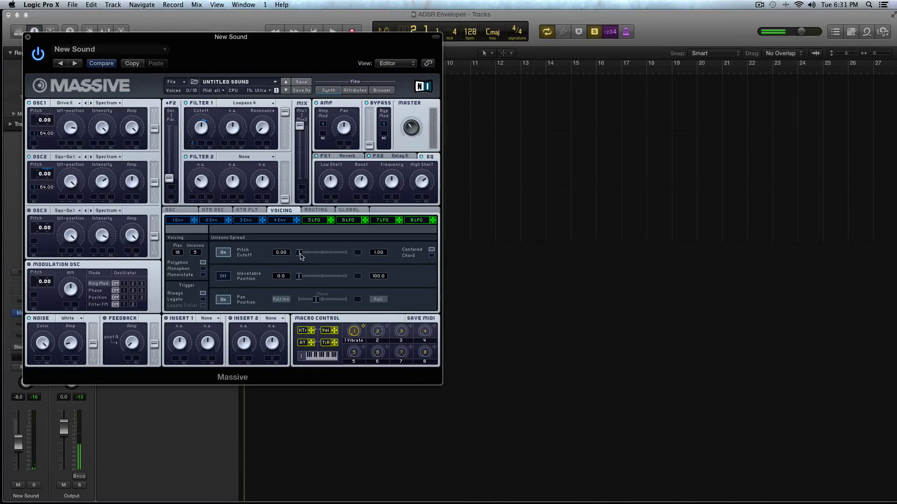
pyautogui.press('space')
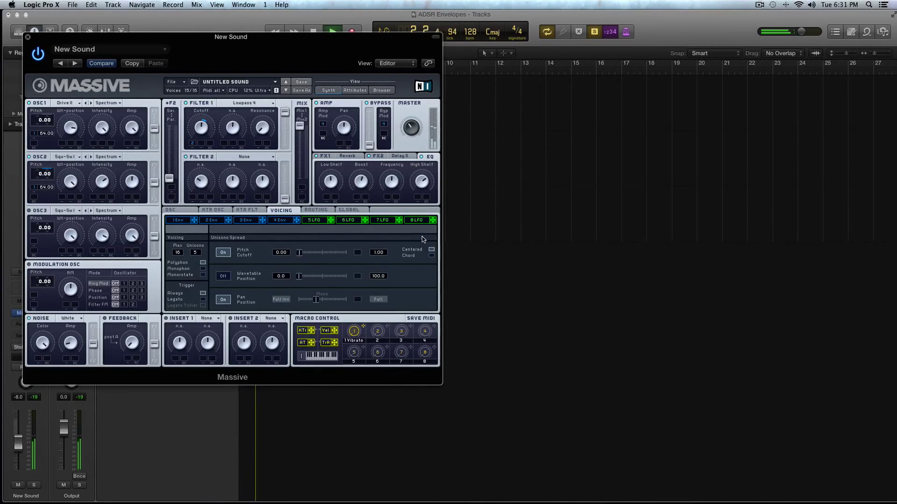
pyautogui.press('space')
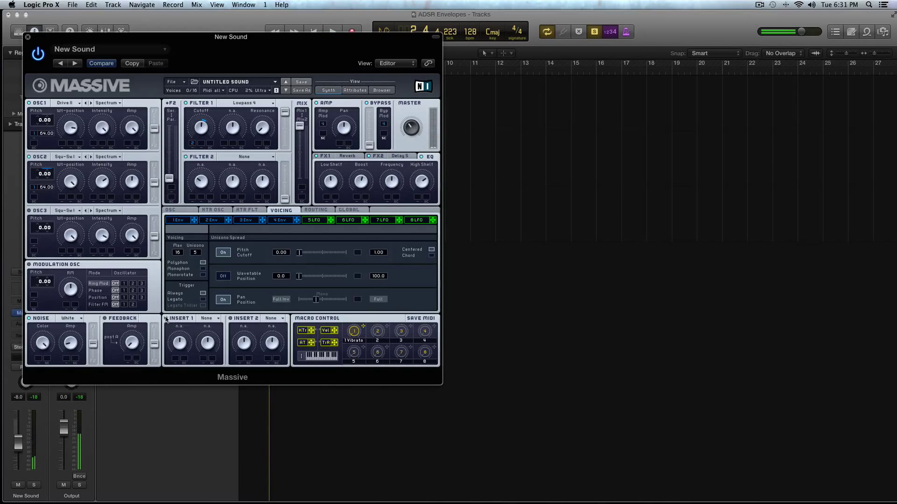
# Load Parabolic Shaper into Insert 1 with a low Drive and audition the result.
pyautogui.click(200, 319)
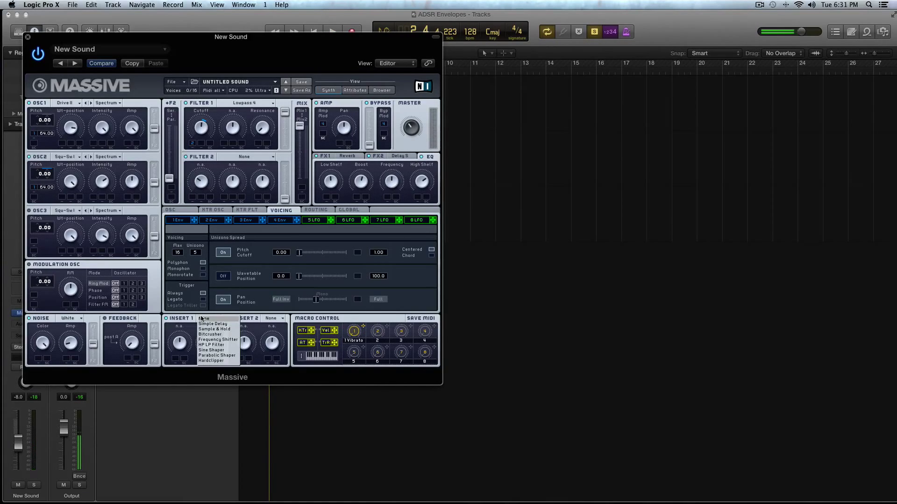
pyautogui.click(225, 356)
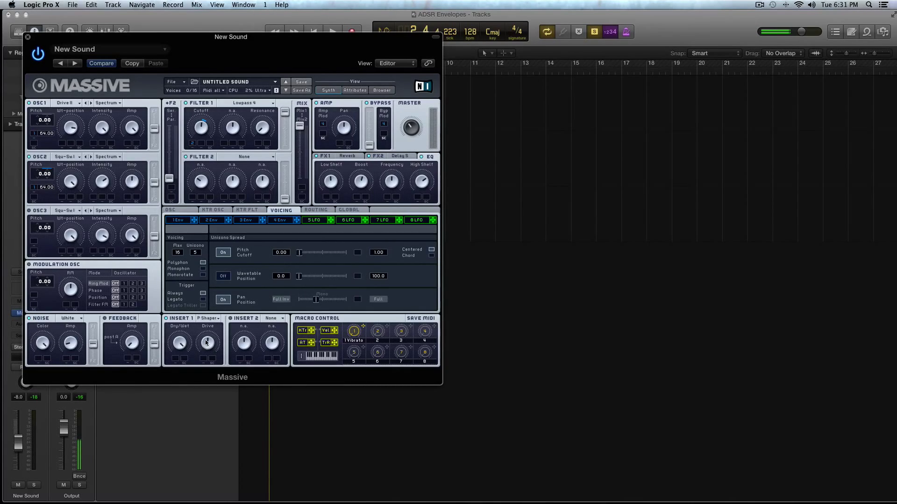
pyautogui.press('space')
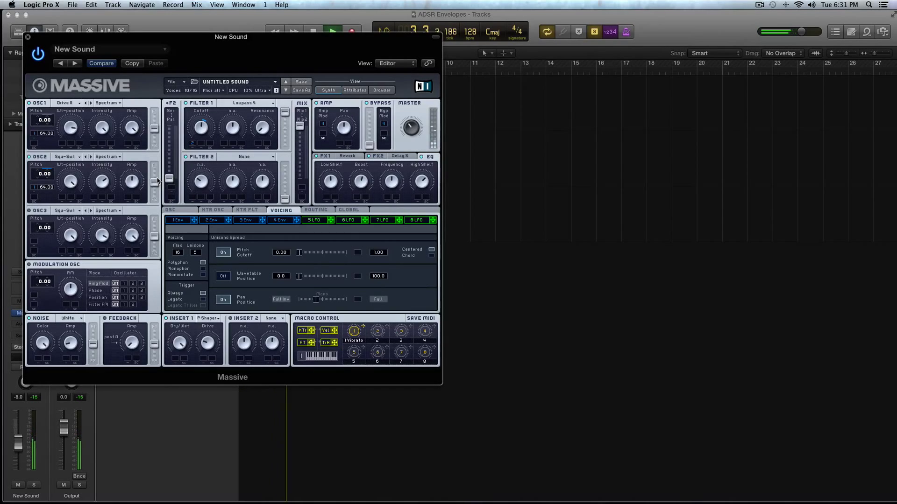
pyautogui.press('space')
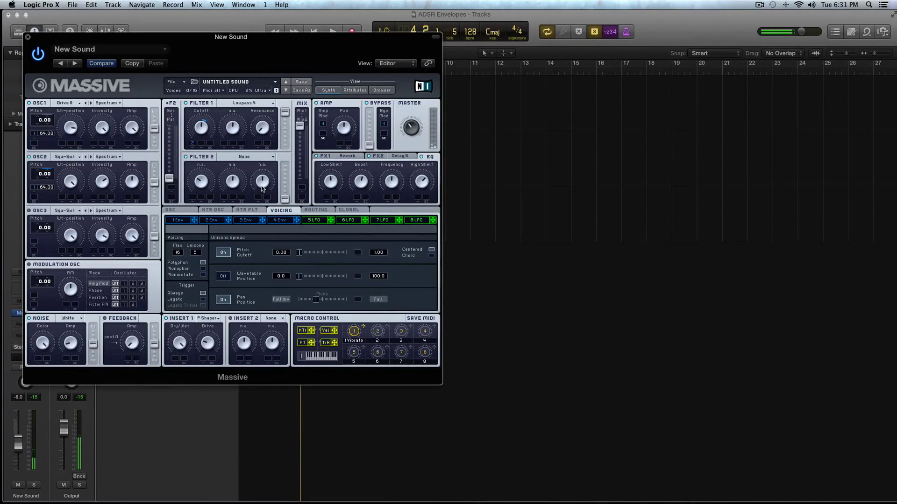
# Slightly lower the attack level of envelope 1.
pyautogui.click(181, 211)
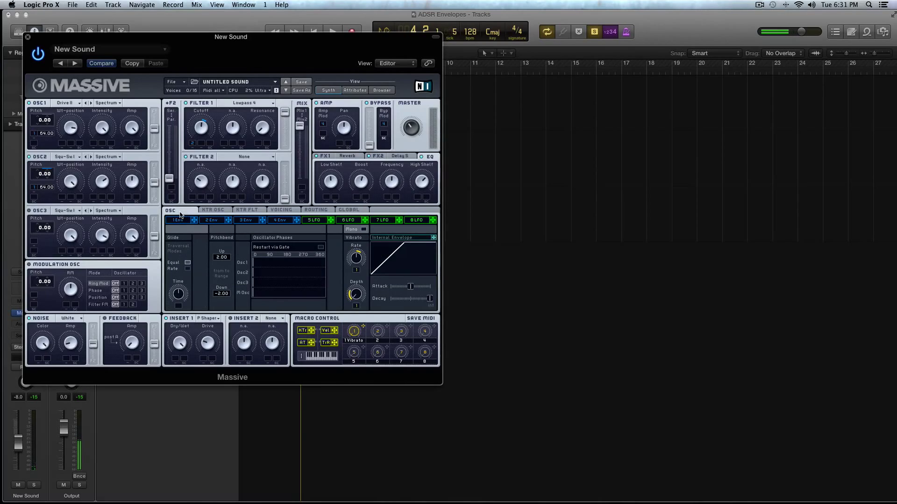
pyautogui.click(179, 220)
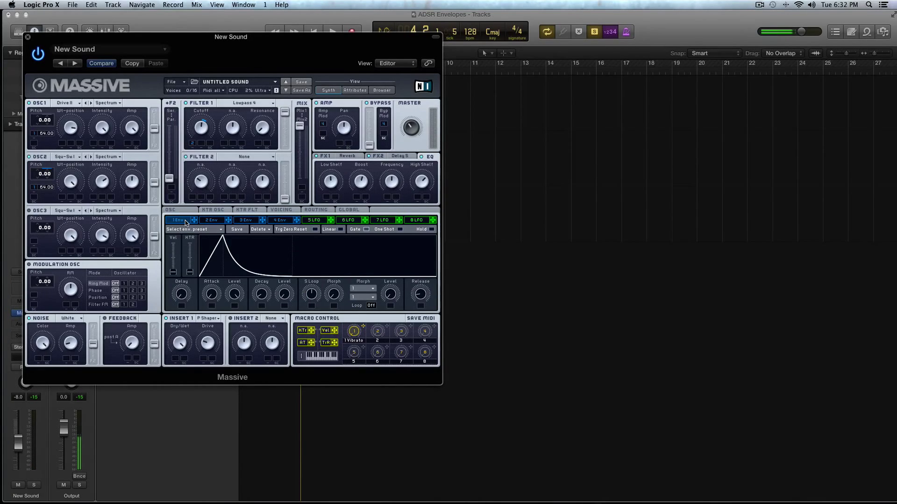
pyautogui.moveTo(234, 295)
pyautogui.mouseDown()
pyautogui.moveTo(232, 311)
pyautogui.moveTo(234, 302)
pyautogui.mouseUp()
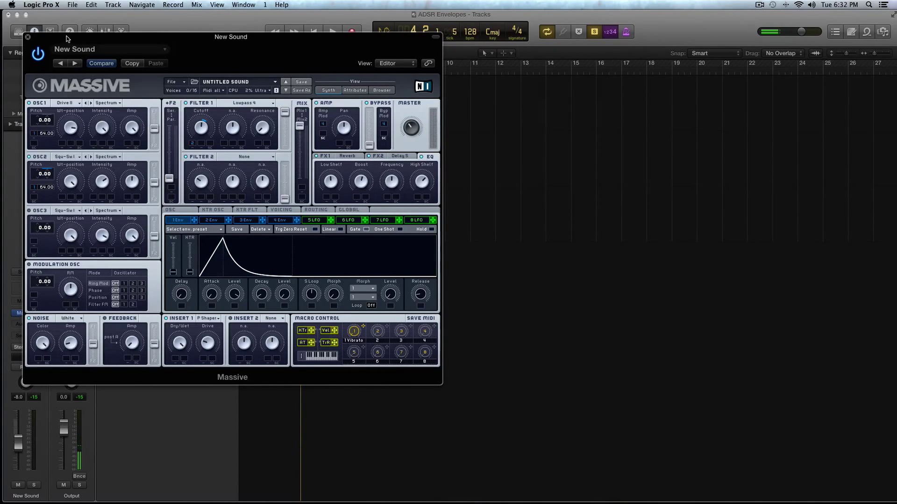
# Move the Massive window clear of the tracks and open the New Sound MIDI region in the Piano Roll.
pyautogui.moveTo(63, 35); pyautogui.dragTo(375, 63)
pyautogui.click(273, 154)
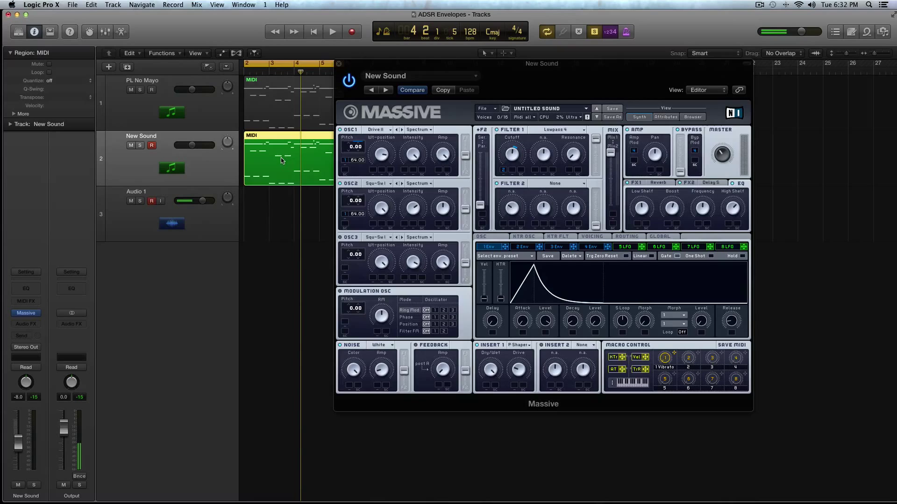
pyautogui.doubleClick(281, 157)
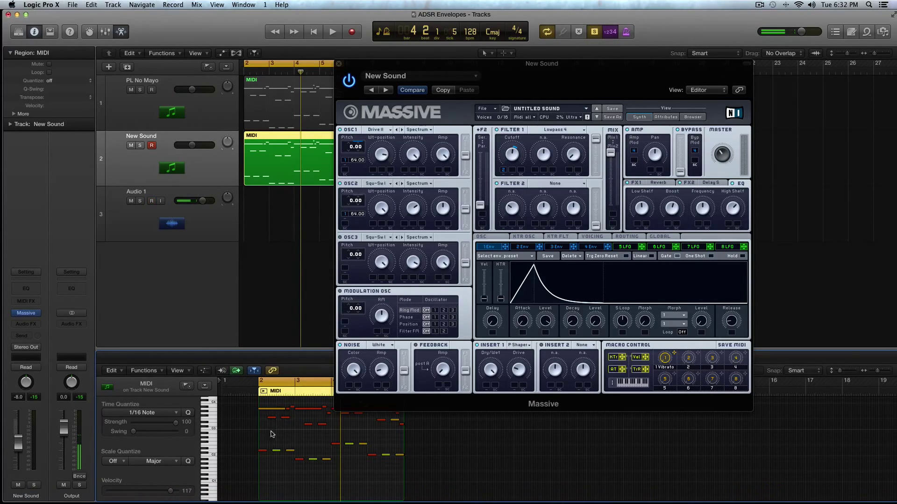
# Inspect the velocity of the region's first D2 note using the Velocity tool and the Event List.
pyautogui.click(261, 451)
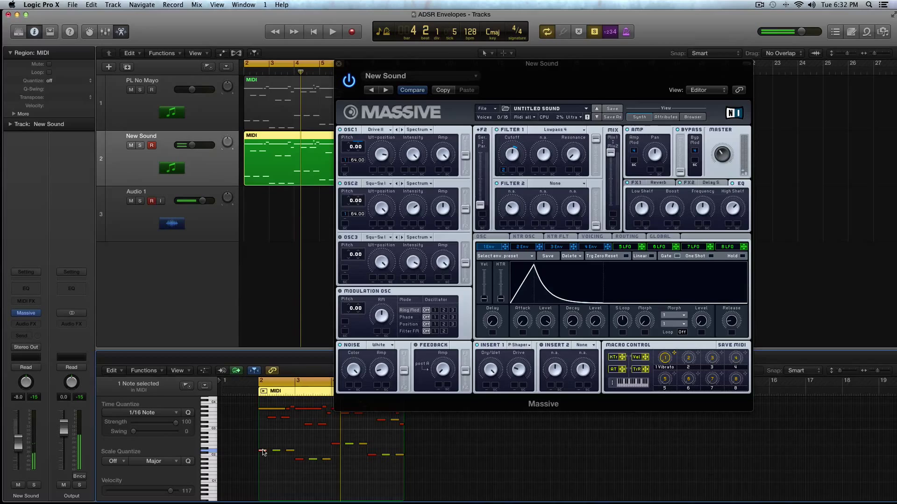
pyautogui.press('t')
pyautogui.press('v')
pyautogui.click(263, 452)
pyautogui.press('d')
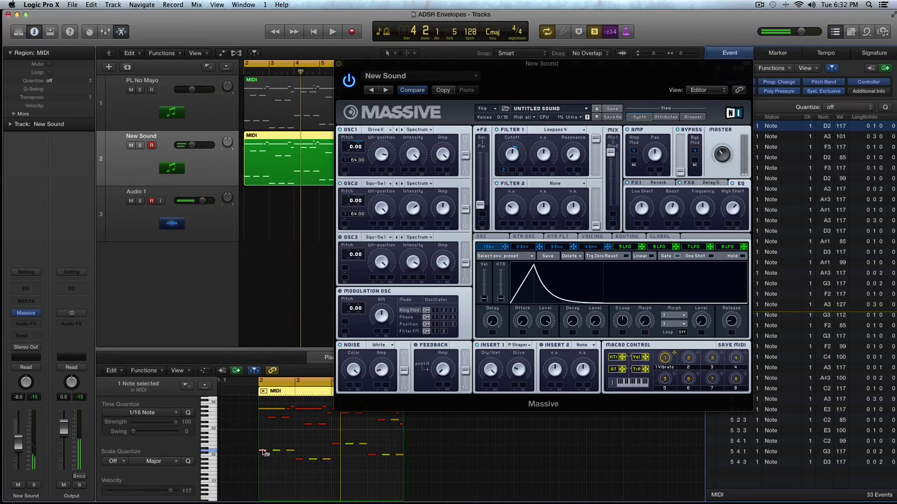
# Select the opening A3 and D2 notes to compare their velocities, and play the region briefly.
pyautogui.click(264, 410)
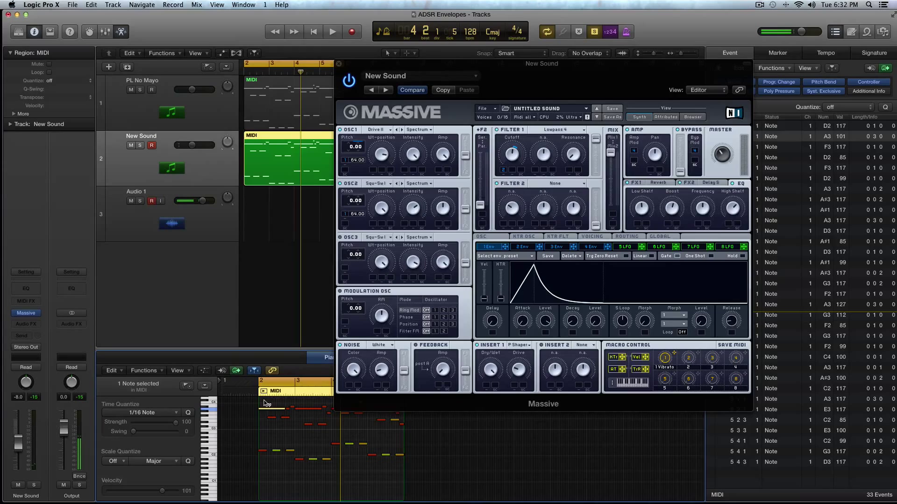
pyautogui.keyDown('shift'); pyautogui.click(263, 450); pyautogui.keyUp('shift')
pyautogui.press('t')
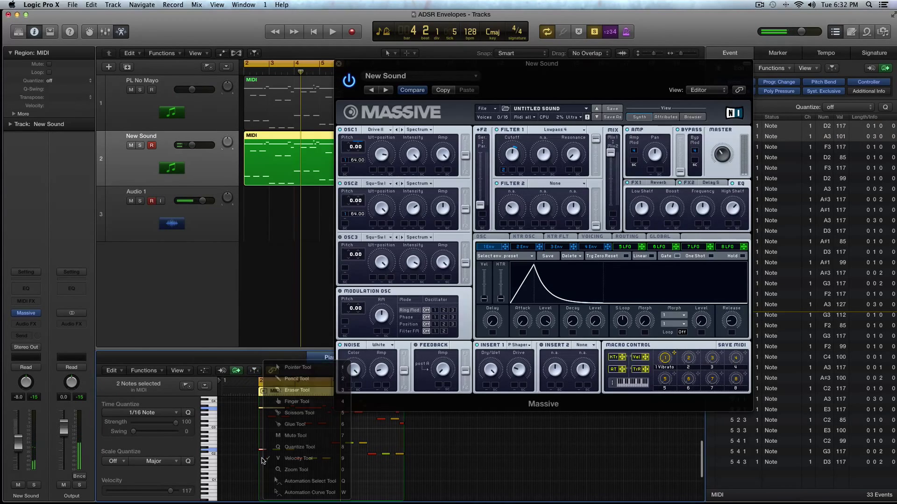
pyautogui.press('space')
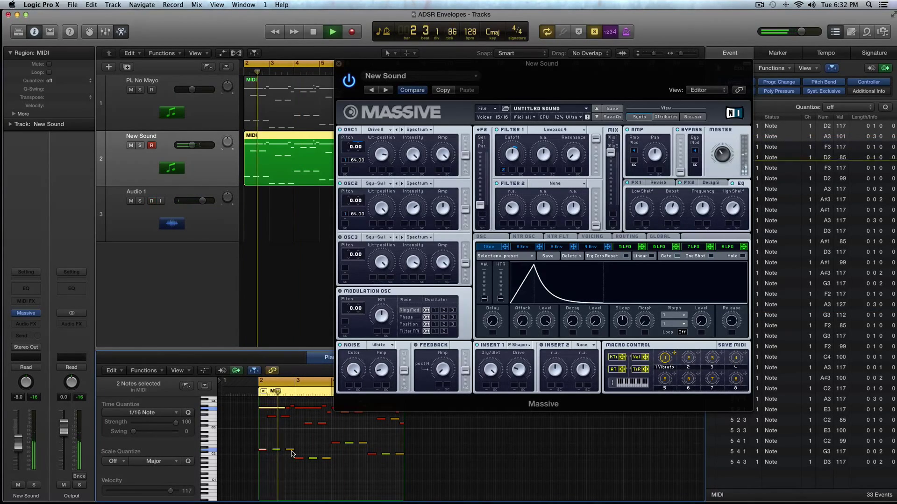
pyautogui.press('space')
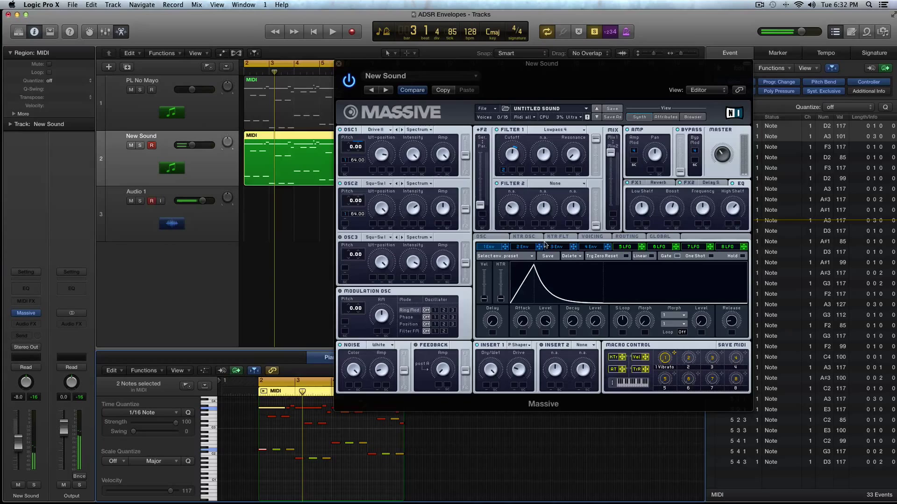
# Raise the Vel slider of envelope 1 to near the upper end of its range.
pyautogui.press('f')
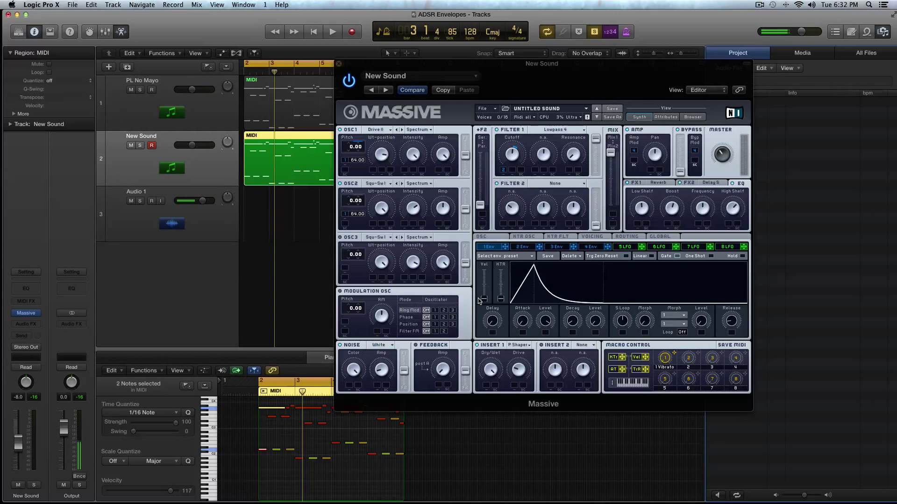
pyautogui.moveTo(484, 300); pyautogui.dragTo(486, 271)
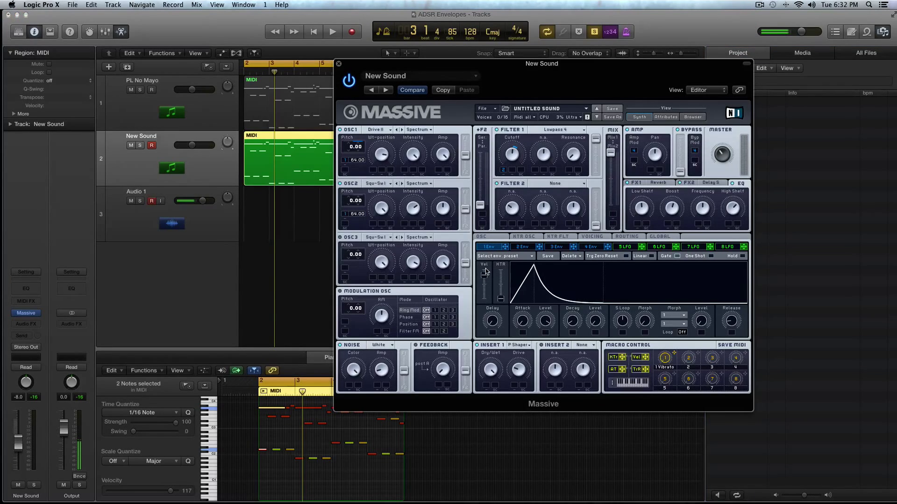
# Raise the Vel sliders of envelopes 2 and 4 to near the upper end and return to envelope 1.
pyautogui.click(517, 250)
pyautogui.moveTo(483, 297); pyautogui.dragTo(485, 267)
pyautogui.click(591, 247)
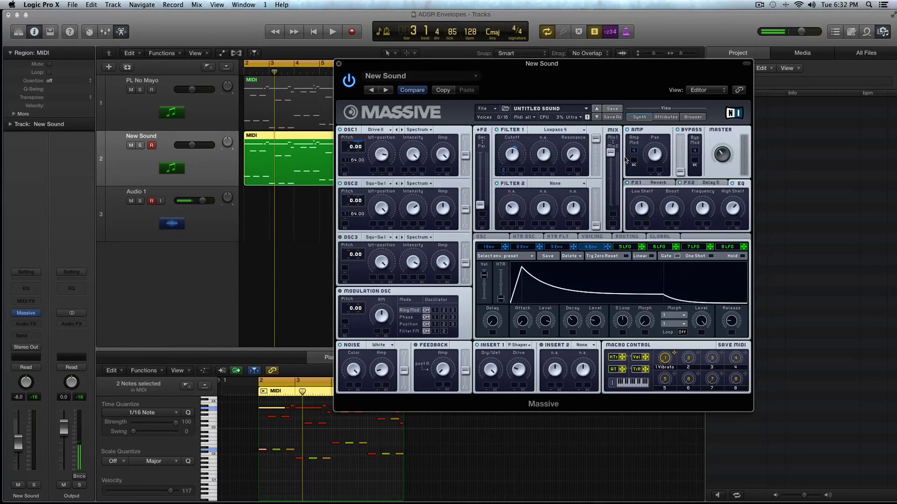
pyautogui.click(487, 249)
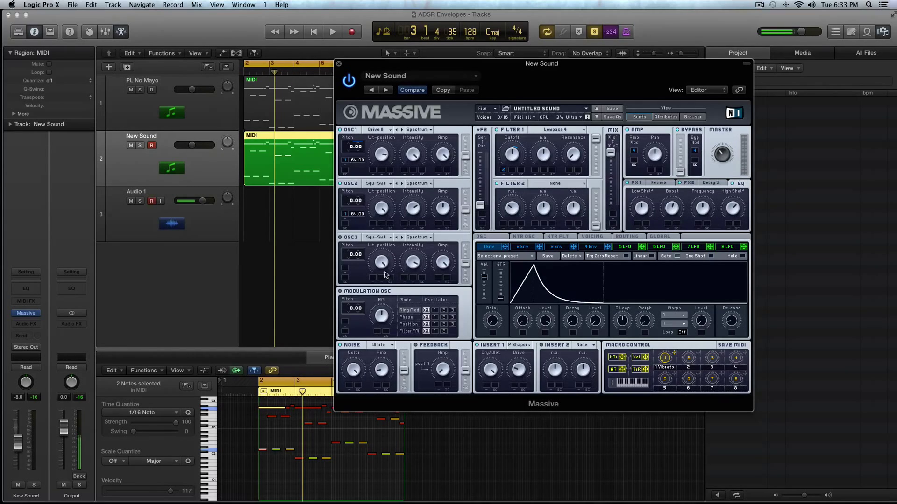
# Select the lower line of notes in the Piano Roll to check their velocity colours, and deselect them.
pyautogui.click(291, 434)
pyautogui.moveTo(272, 443); pyautogui.dragTo(395, 481)
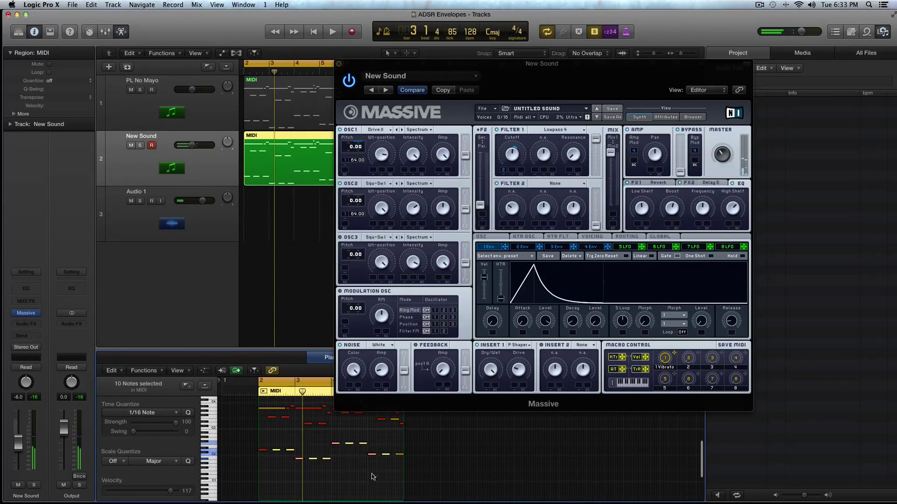
pyautogui.click(371, 473)
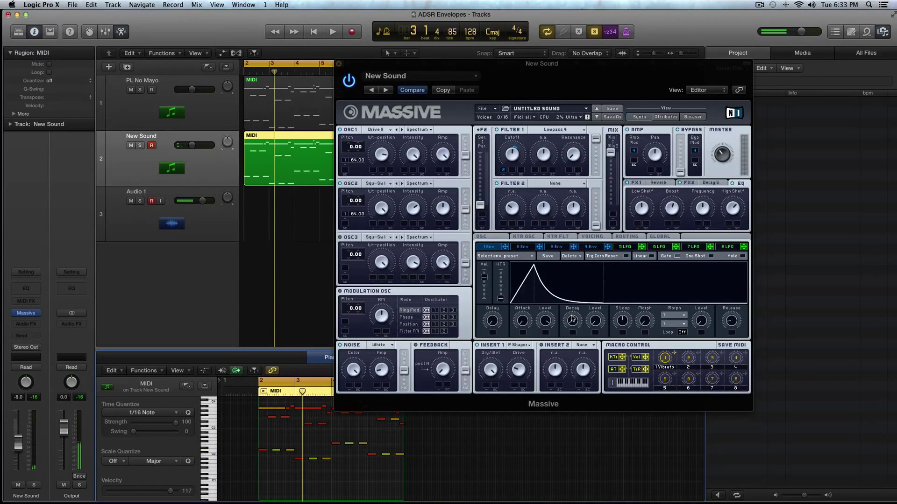
# Turn off solo, mute the PL No Mayo track and play the New Sound region.
pyautogui.click(291, 206)
pyautogui.hotkey('ctrl', 's')
pyautogui.hotkey('ctrl', 'm')
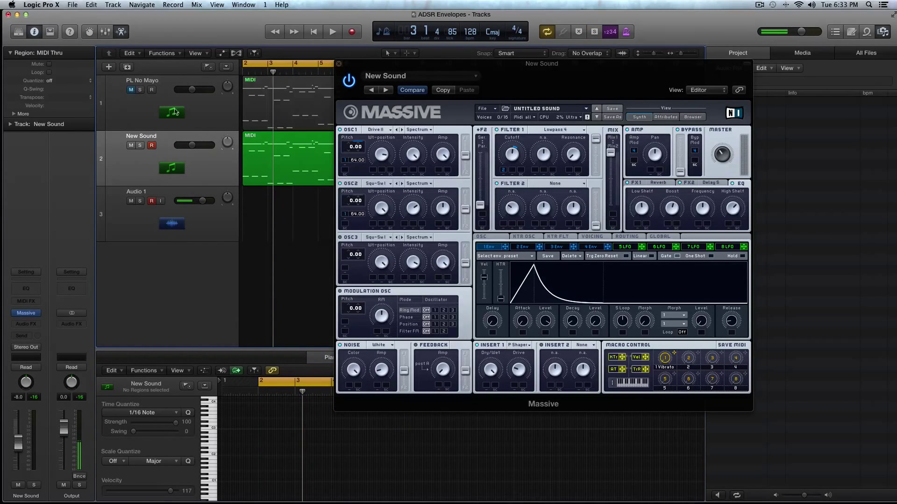
pyautogui.click(302, 171)
pyautogui.press('space')
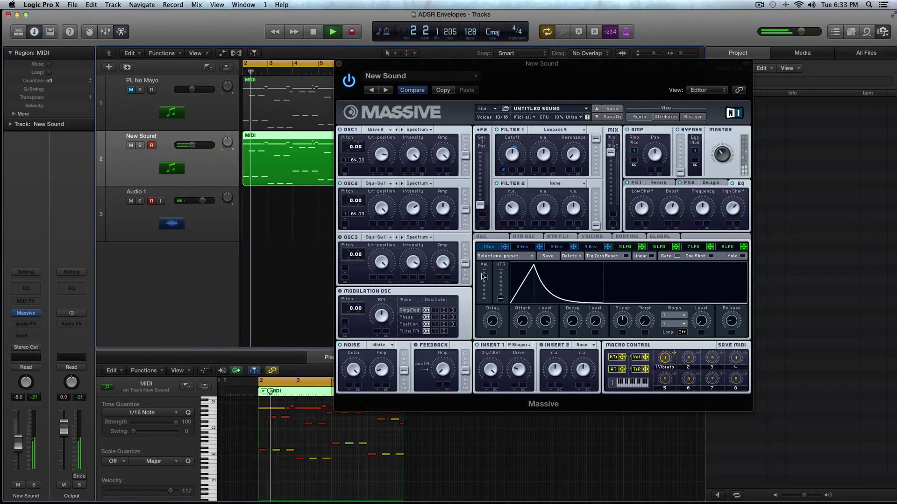
# Raise the KTR sliders of envelopes 1 and 4 and fine-tune envelope 4's Decay while the region plays.
pyautogui.click(591, 247)
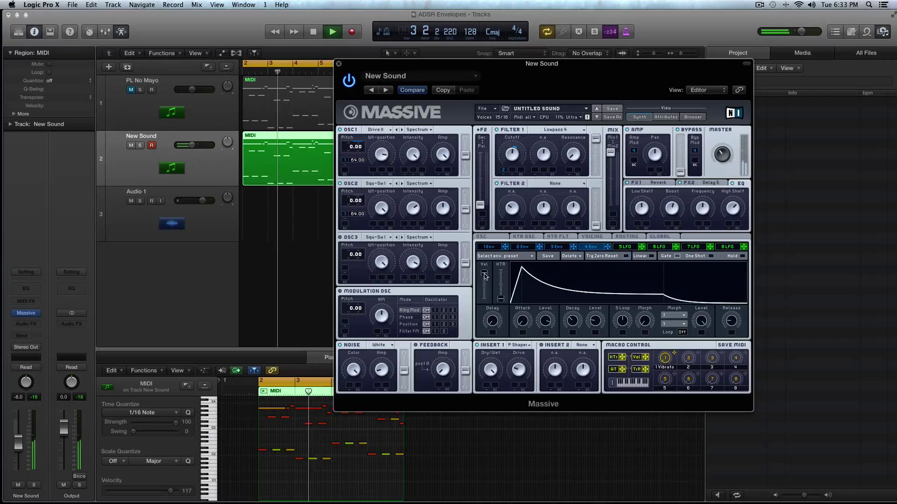
pyautogui.click(521, 247)
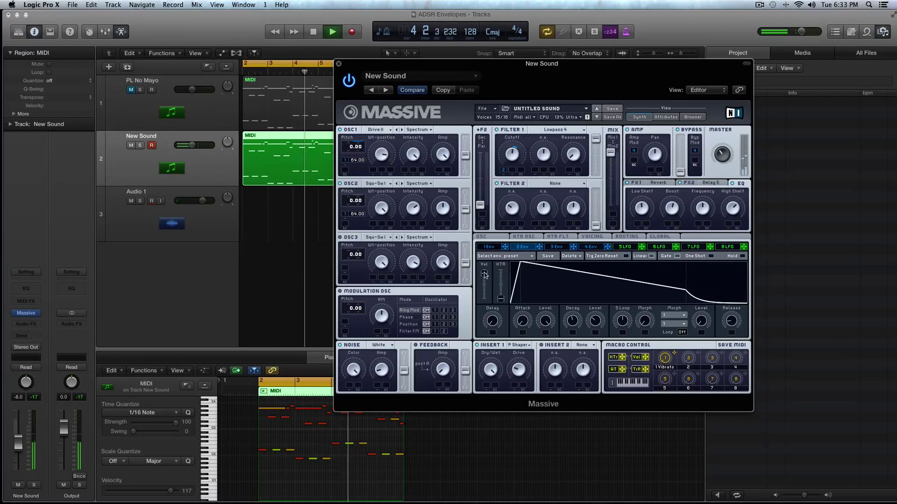
pyautogui.click(556, 246)
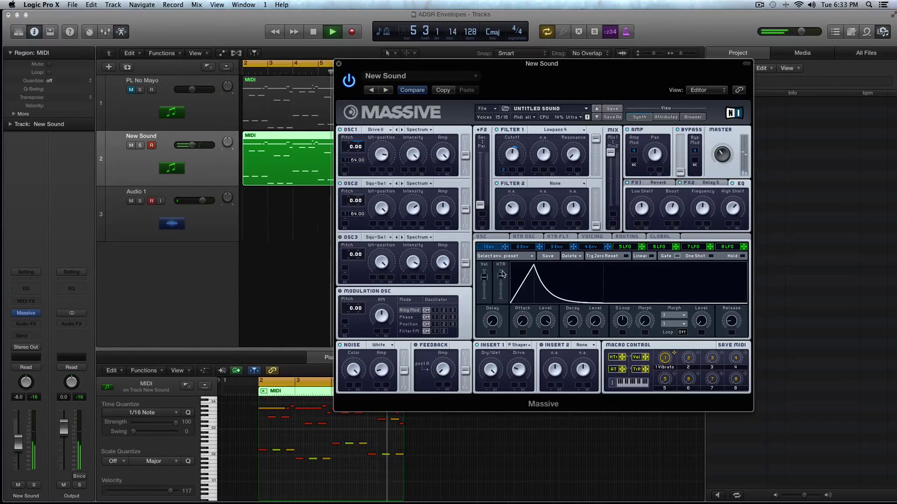
pyautogui.click(591, 247)
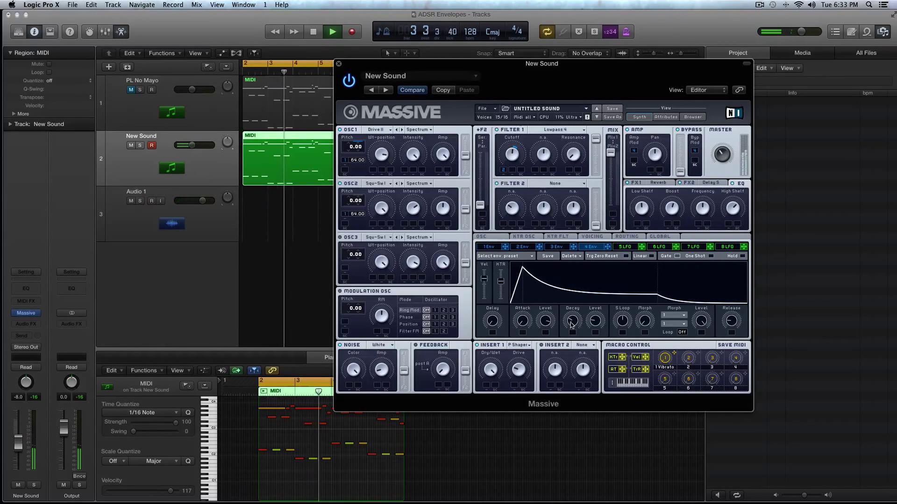
pyautogui.moveTo(571, 321); pyautogui.dragTo(571, 328)
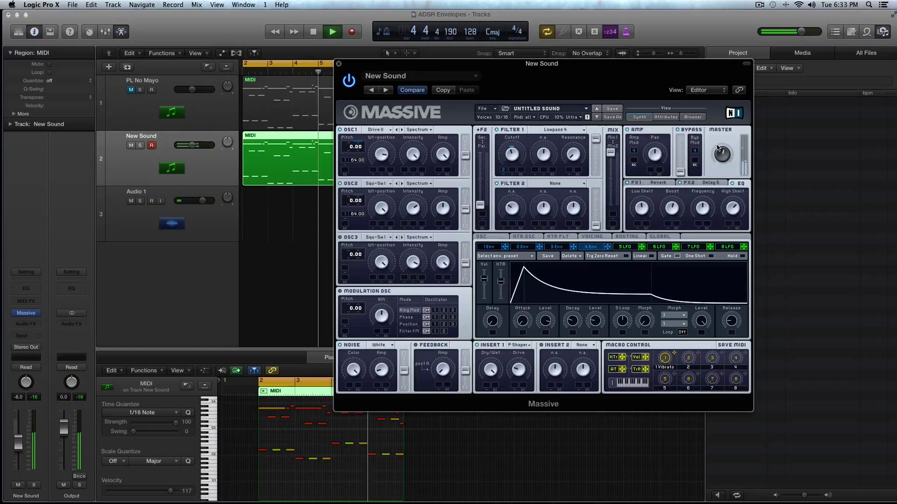
pyautogui.press('space')
# Lower the velocity of the second D2 note to 55 with the Velocity tool.
pyautogui.click(271, 433)
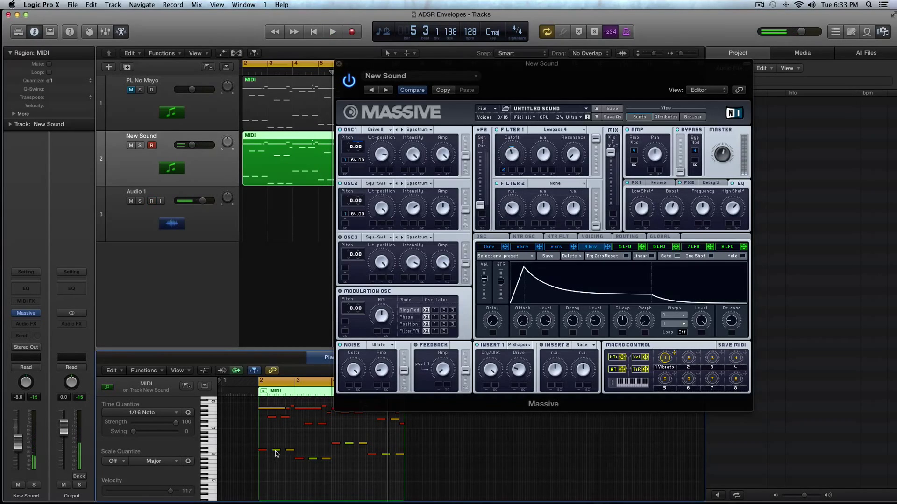
pyautogui.click(268, 450)
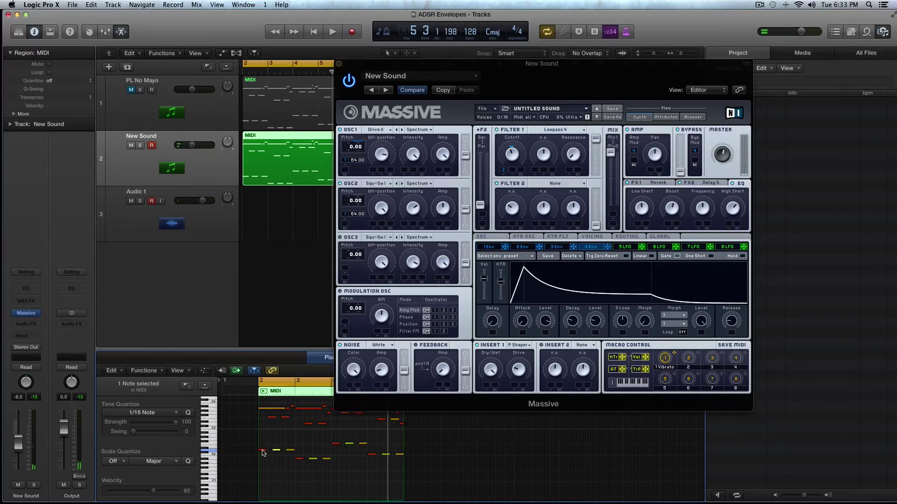
pyautogui.click(276, 451)
pyautogui.press('t')
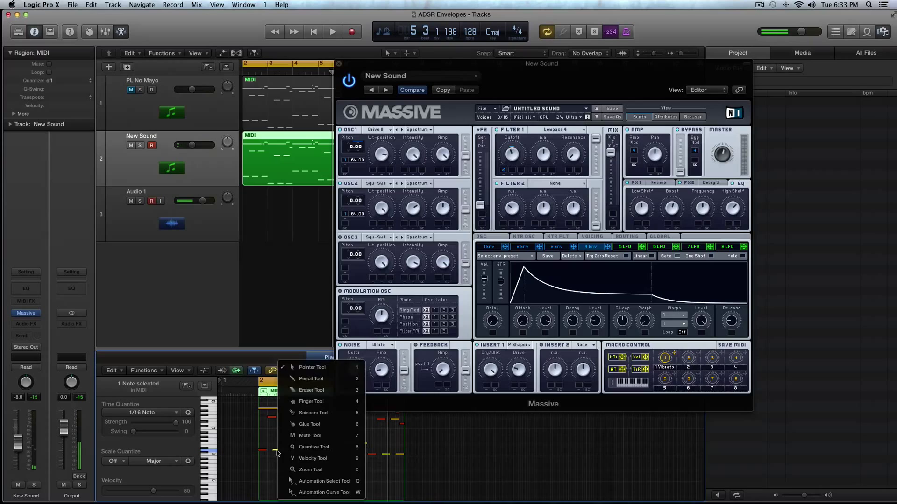
pyautogui.press('v')
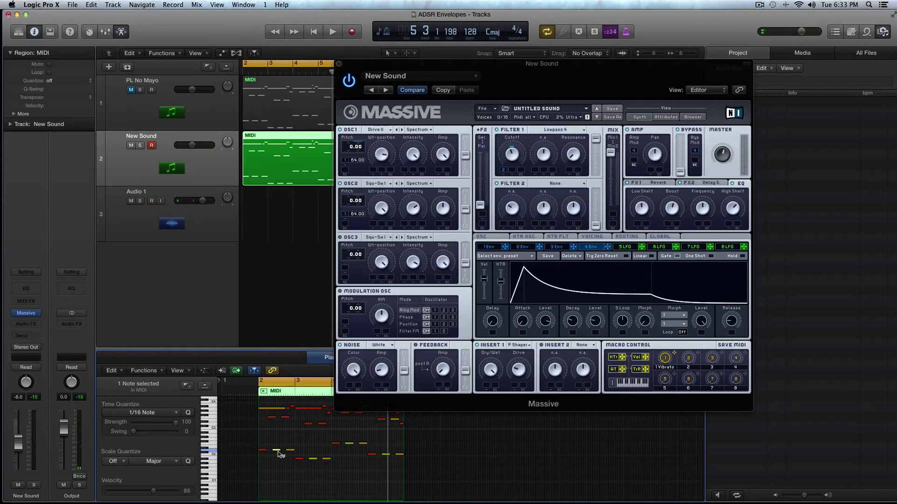
pyautogui.moveTo(277, 451); pyautogui.dragTo(276, 479)
pyautogui.click(278, 429)
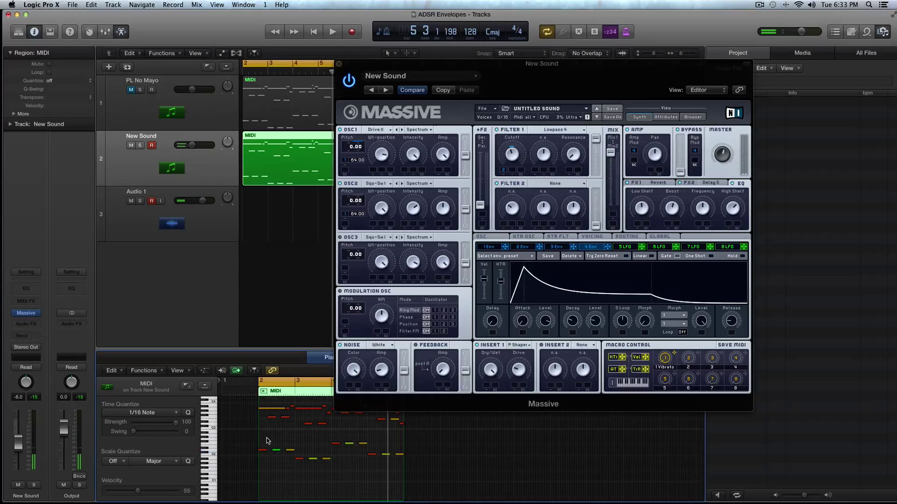
# Zoom in on the lower notes, compare the first two D2 notes by selecting them, and play the region.
pyautogui.press('super+Down')
pyautogui.press('super+Down')
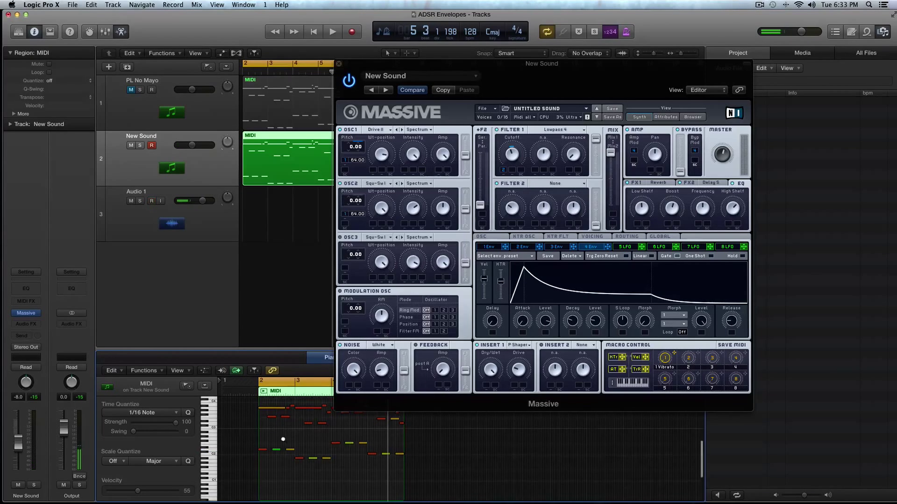
pyautogui.press('super+Right')
pyautogui.press('super+Right')
pyautogui.press('super+Right')
pyautogui.click(243, 435)
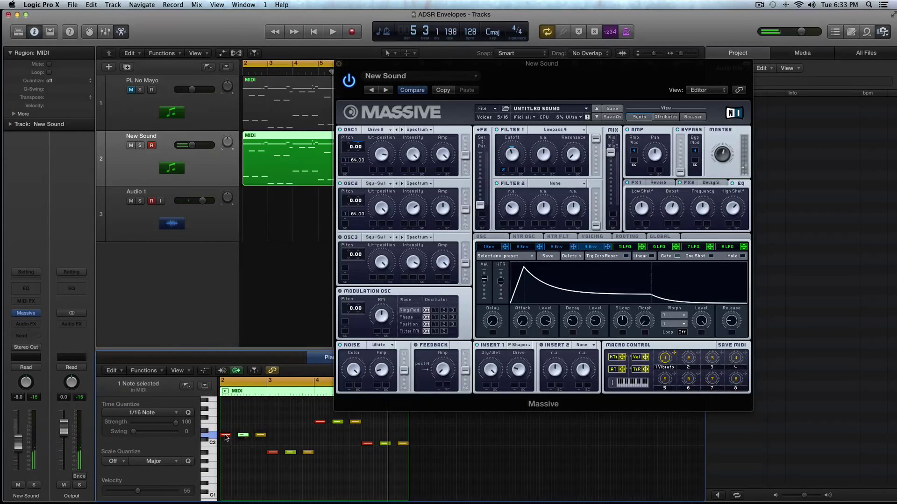
pyautogui.click(225, 435)
pyautogui.click(241, 435)
pyautogui.click(227, 435)
pyautogui.press('space')
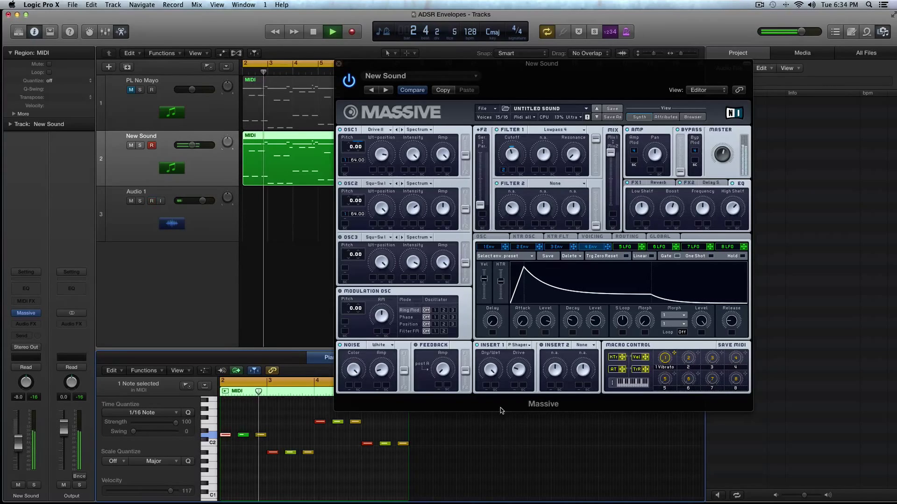
# Increase envelope 2's modulation range on the Filter 1 cutoff and audition the region.
pyautogui.click(522, 248)
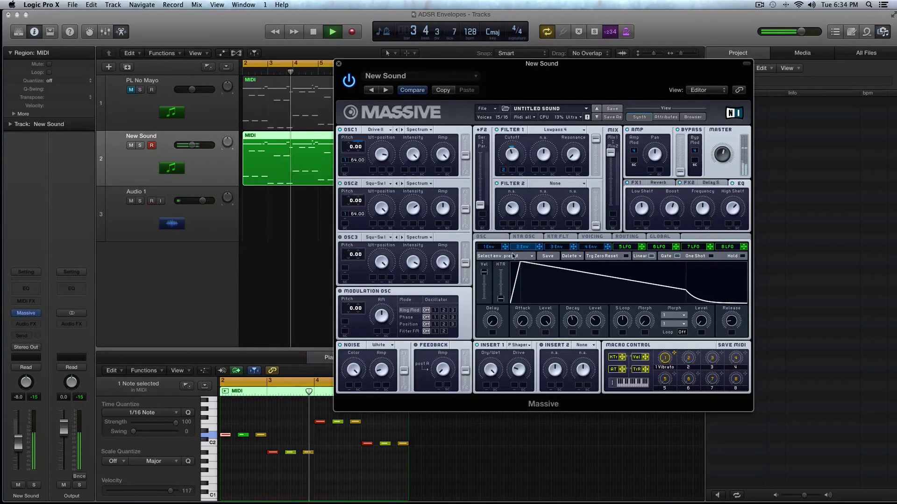
pyautogui.press('space')
pyautogui.moveTo(505, 174); pyautogui.dragTo(503, 147)
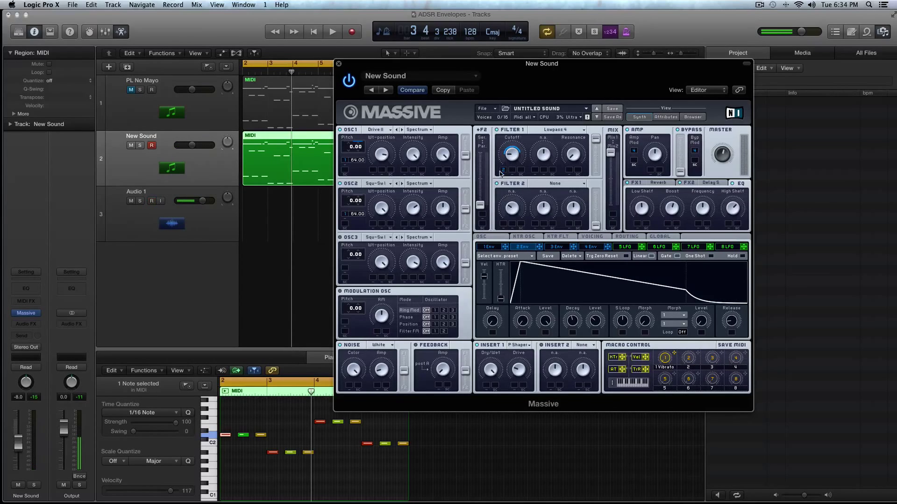
pyautogui.press('space')
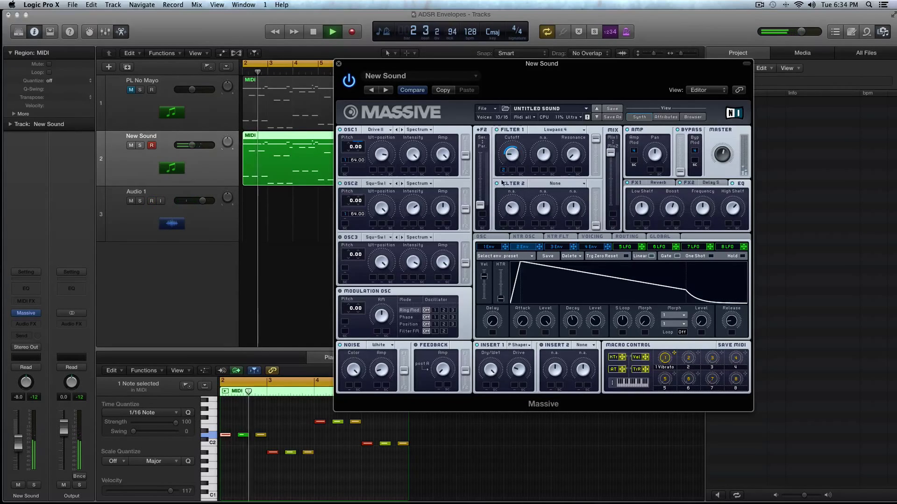
pyautogui.press('space')
# Lower the velocities of the opening upper-line notes, setting the short note after the first long one to 105, and audition them.
pyautogui.scroll(5, 250, 469)
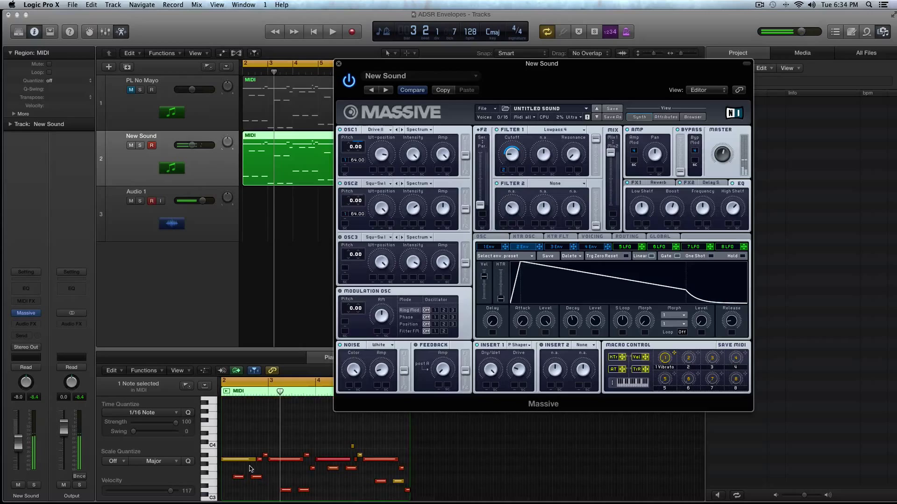
pyautogui.press('t')
pyautogui.press('v')
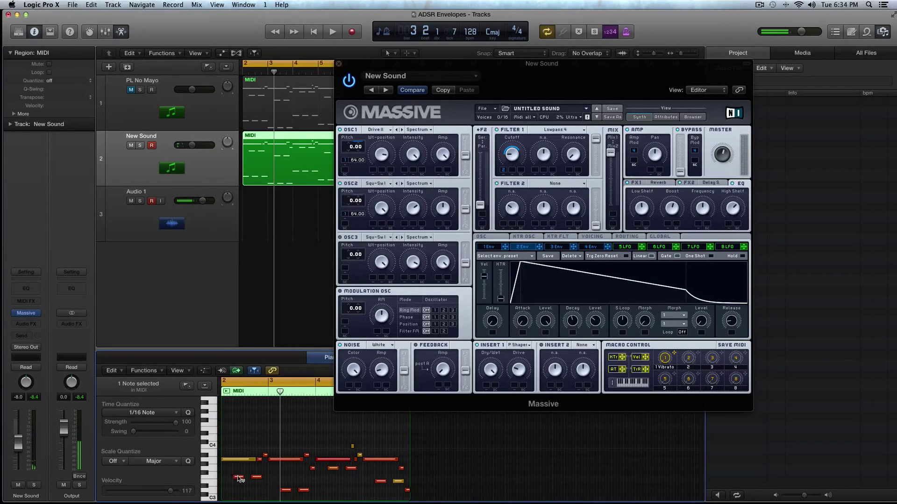
pyautogui.moveTo(227, 471); pyautogui.dragTo(238, 499)
pyautogui.moveTo(259, 459); pyautogui.dragTo(258, 472)
pyautogui.press('space')
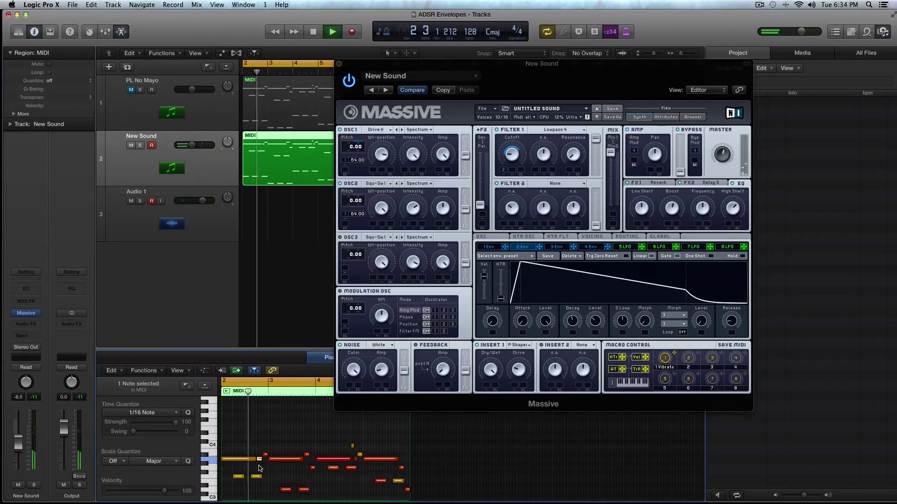
pyautogui.press('space')
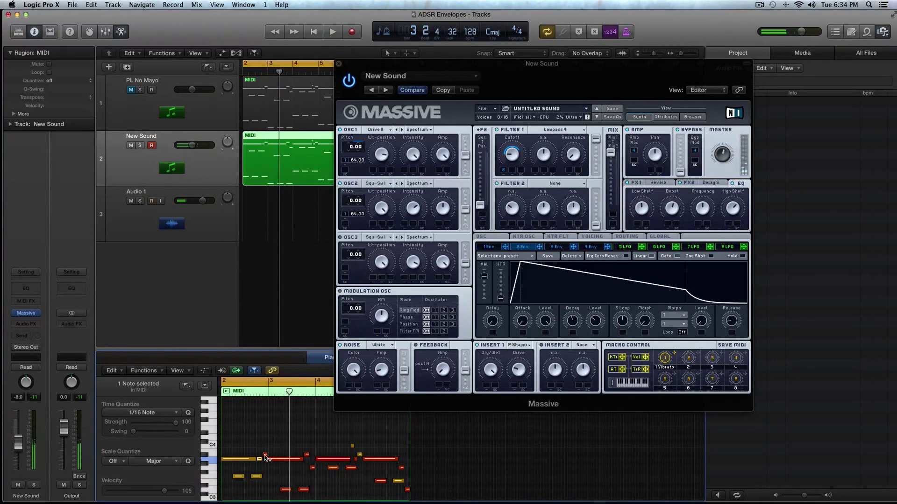
# Adjust envelope 2's modulation range on the Filter 1 cutoff, and show envelope 1 with the Massive window moved over.
pyautogui.click(503, 177)
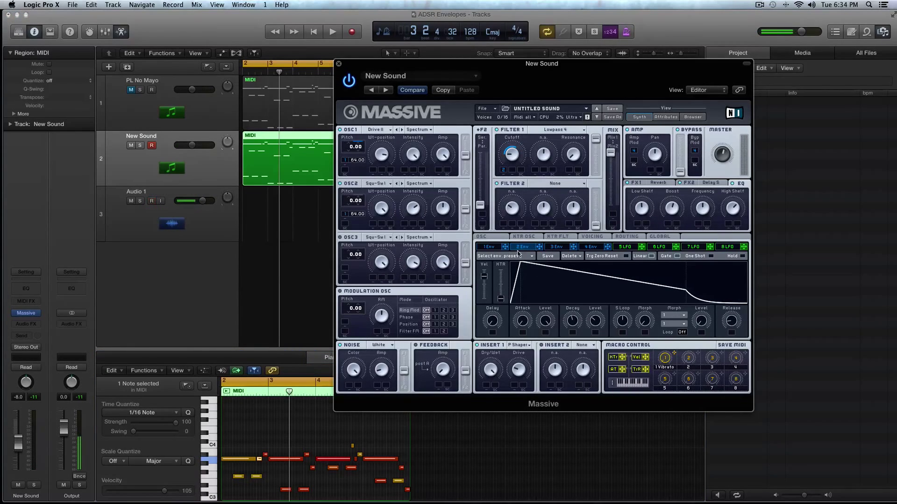
pyautogui.click(489, 248)
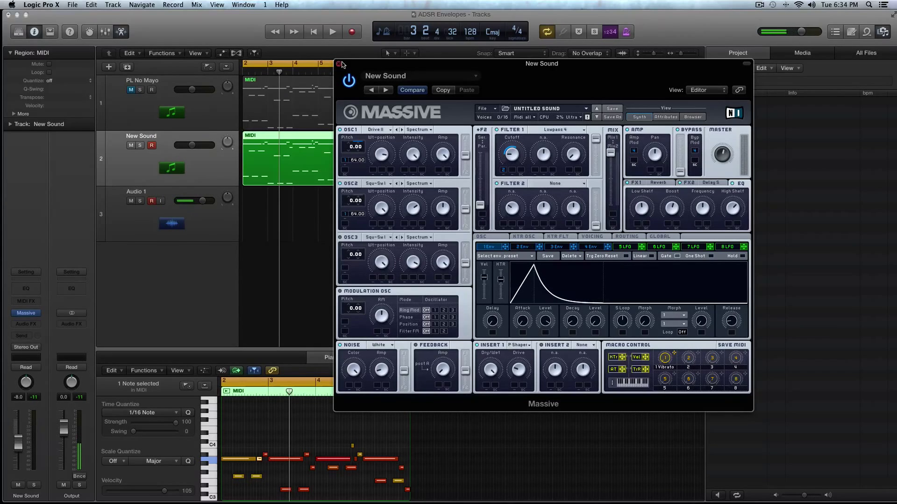
pyautogui.moveTo(342, 65); pyautogui.dragTo(293, 63)
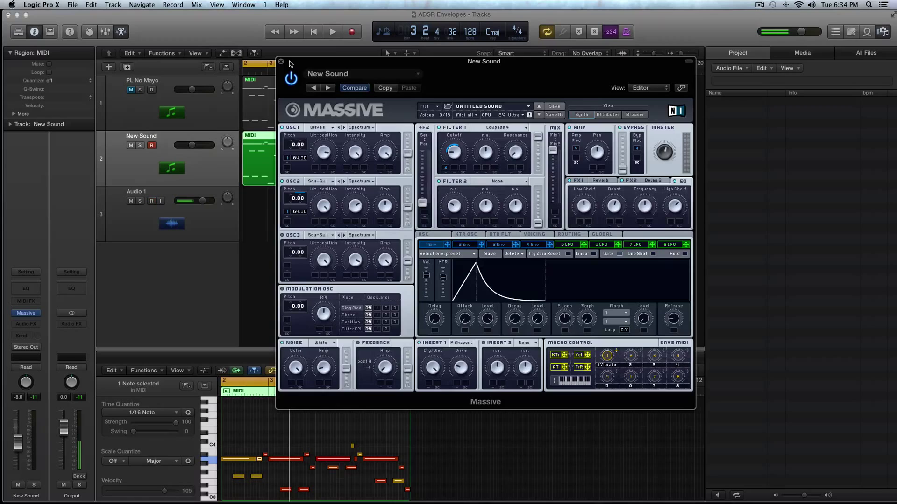